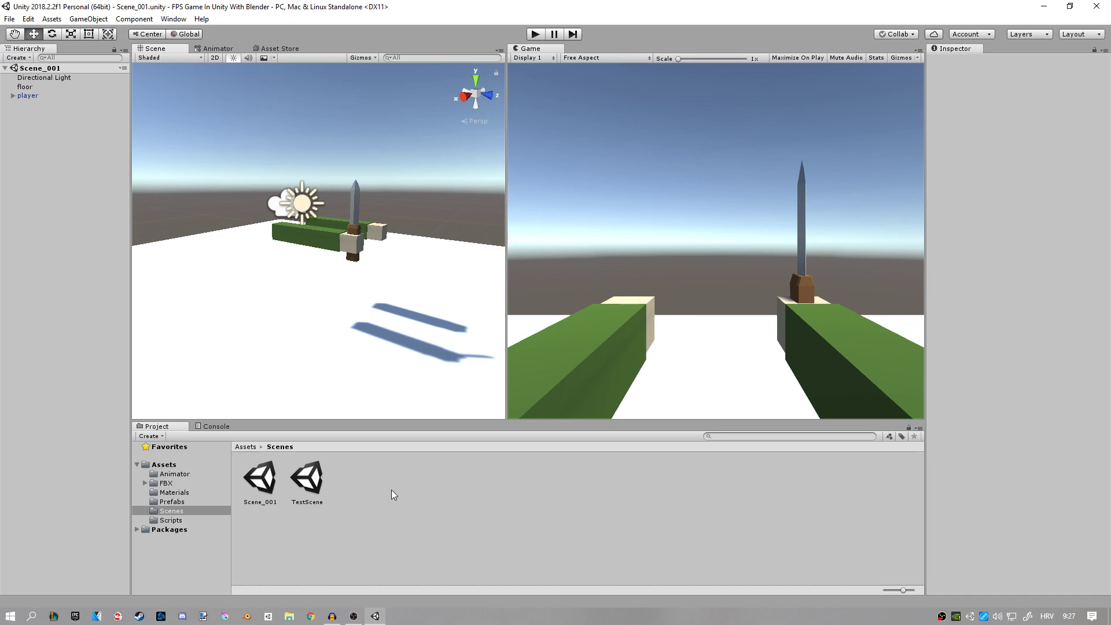
- Look through the models in the FBX folder and the ready-made pieces in the Prefabs folder
{"action": "left_click", "coordinate": [193, 484]}
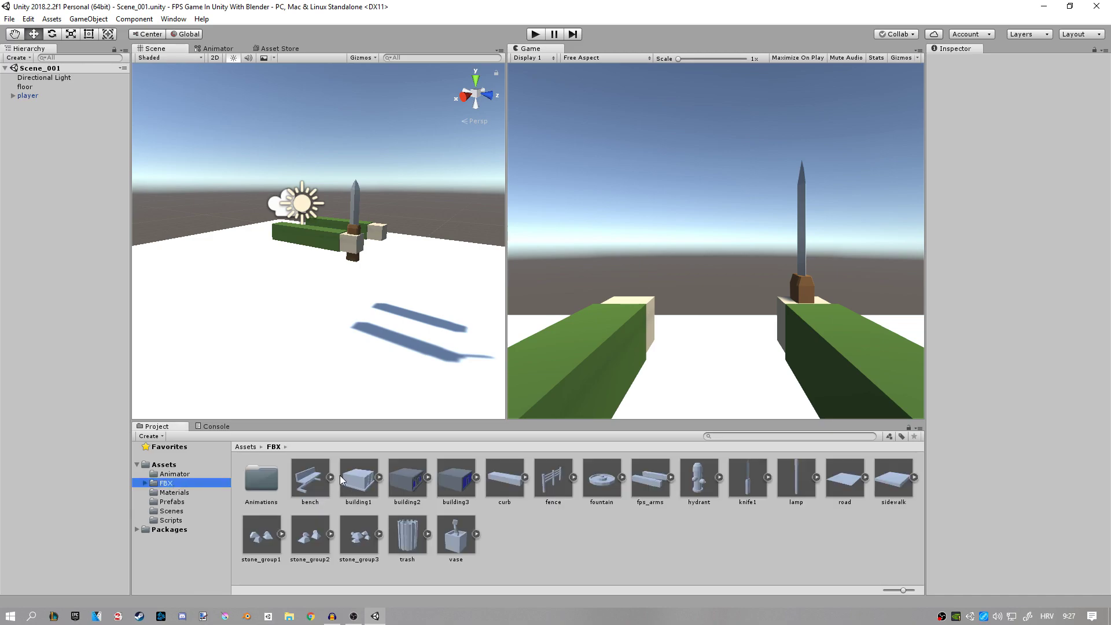
{"action": "left_click", "coordinate": [174, 502]}
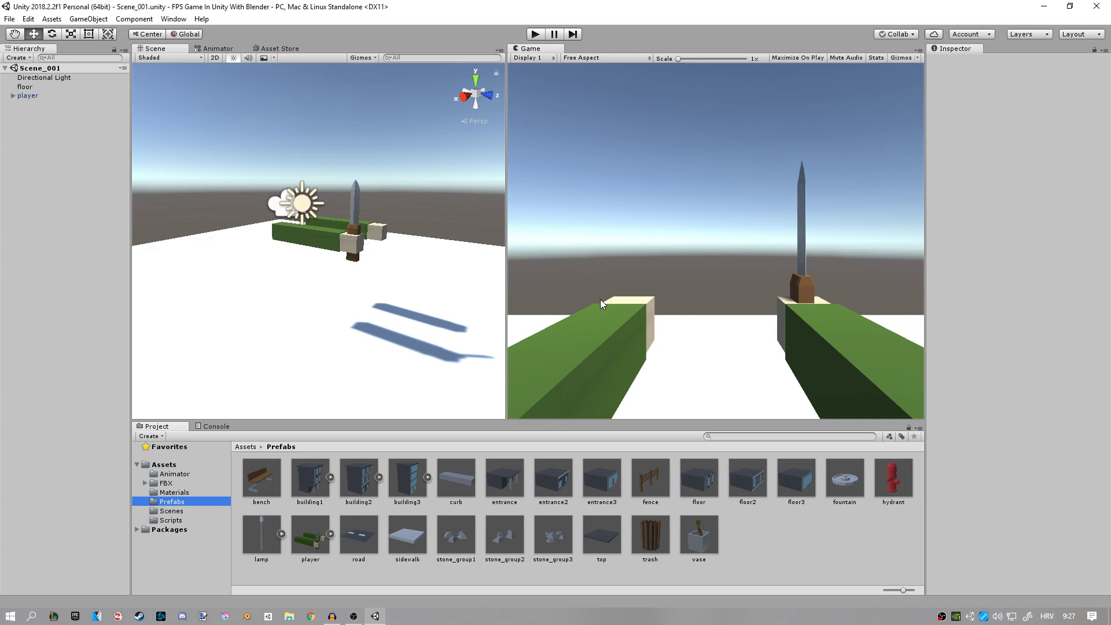
- Examine the ProGrids page in the Asset Store, including its requirements and package contents
{"action": "left_click", "coordinate": [279, 51]}
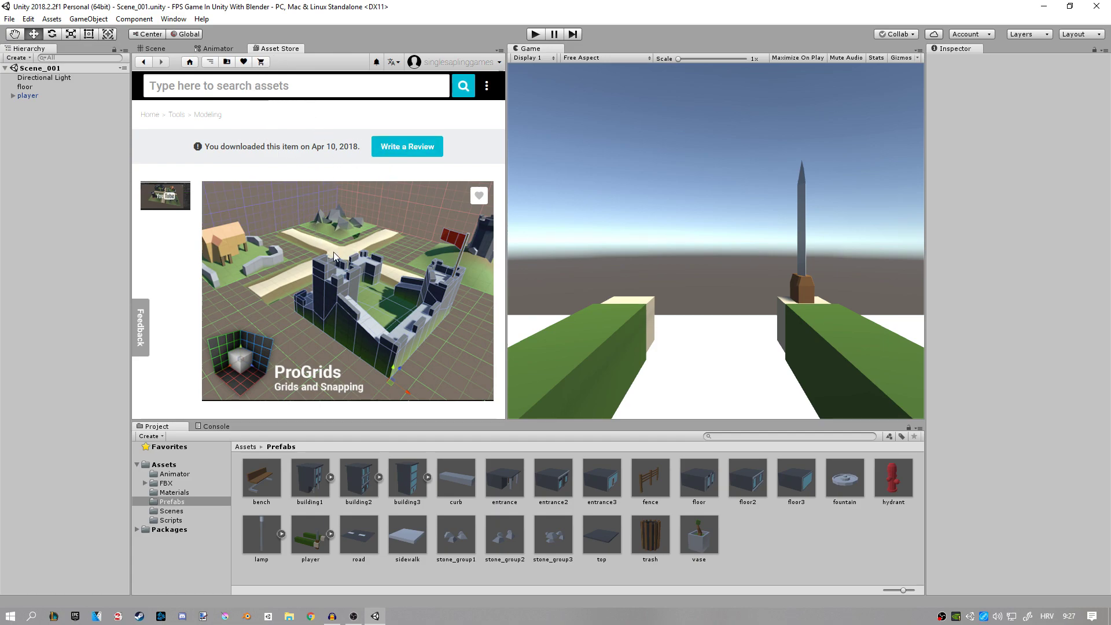
{"action": "scroll", "coordinate": [260, 238], "scroll_direction": "down", "scroll_amount": 5}
{"action": "scroll", "coordinate": [315, 250], "scroll_direction": "up", "scroll_amount": 5}
{"action": "scroll", "coordinate": [341, 255], "scroll_direction": "down", "scroll_amount": 5}
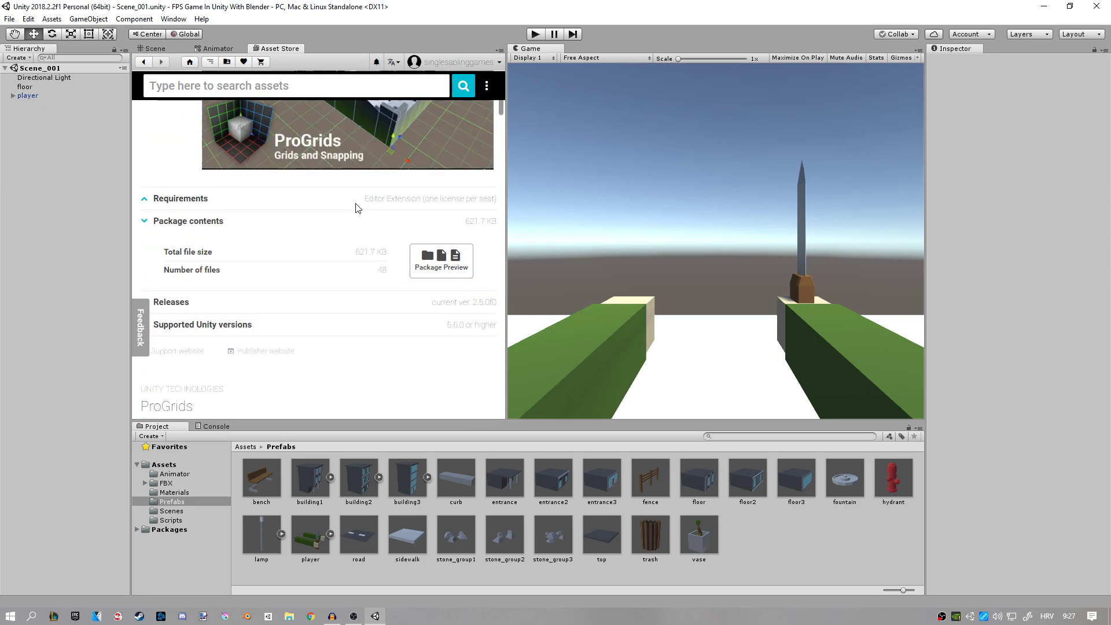
{"action": "scroll", "coordinate": [287, 216], "scroll_direction": "up", "scroll_amount": 5}
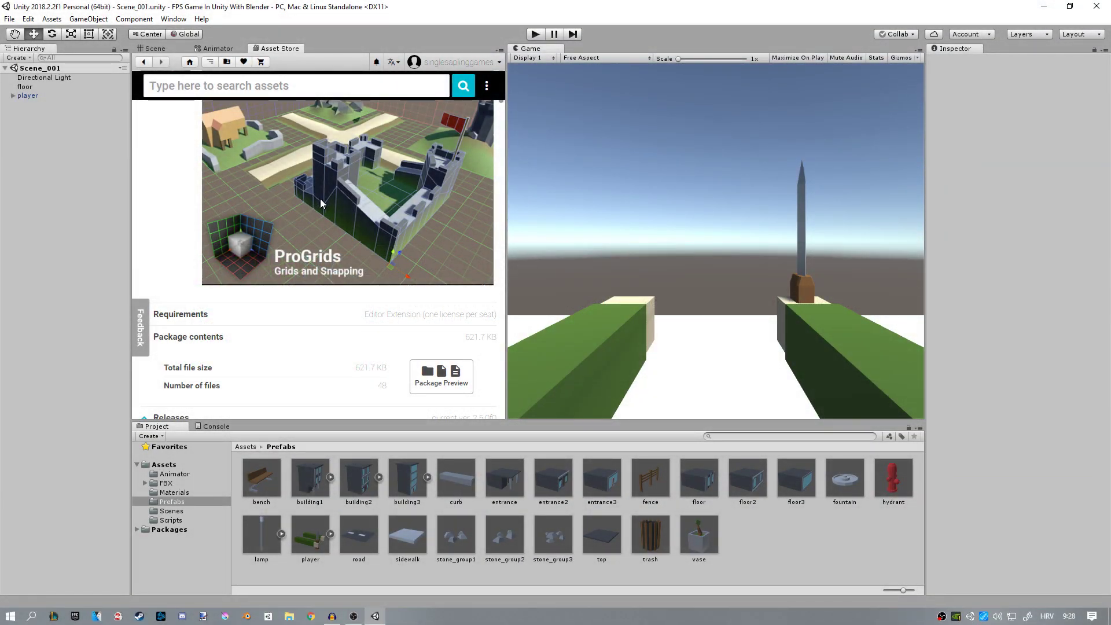
{"action": "scroll", "coordinate": [321, 199], "scroll_direction": "down", "scroll_amount": 4}
{"action": "left_click", "coordinate": [293, 318]}
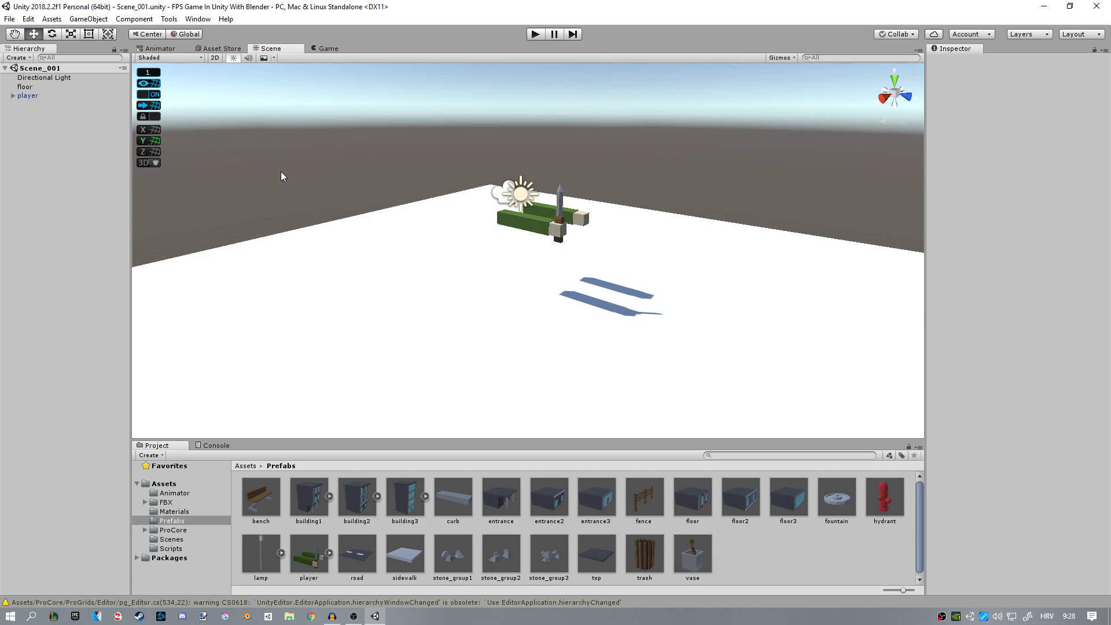
- Delete the white floor object from the scene
{"action": "left_click_drag", "start_coordinate": [248, 114], "coordinate": [435, 193], "text": "alt"}
{"action": "left_click", "coordinate": [327, 222]}
{"action": "key", "text": "Delete"}
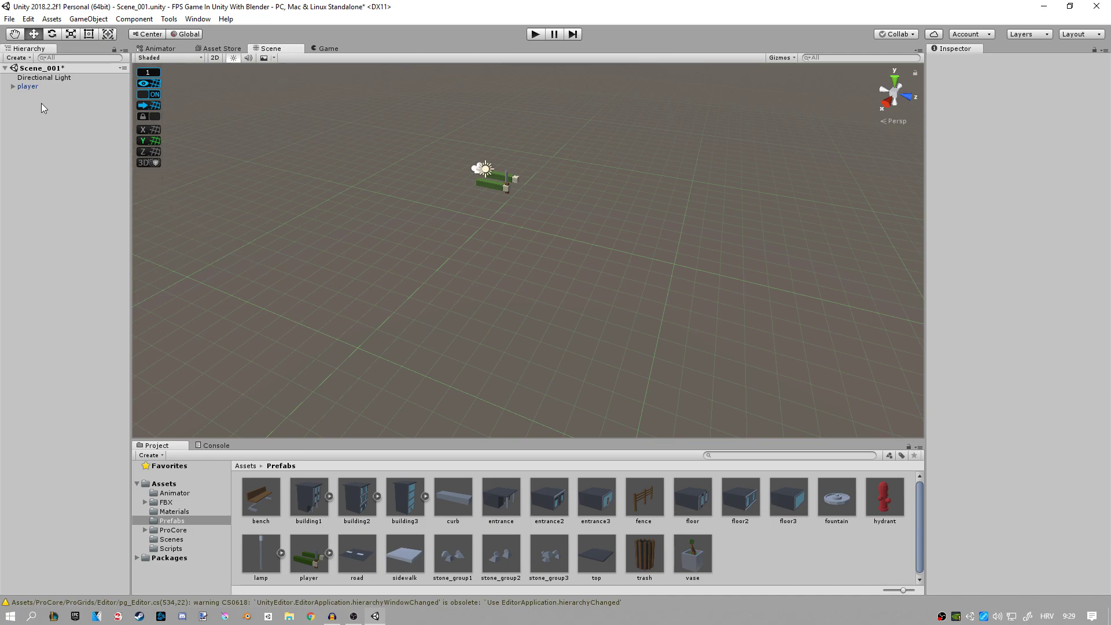
- Create a new 3D Terrain object in the scene
{"action": "left_click_drag", "start_coordinate": [452, 231], "coordinate": [462, 206], "text": "alt"}
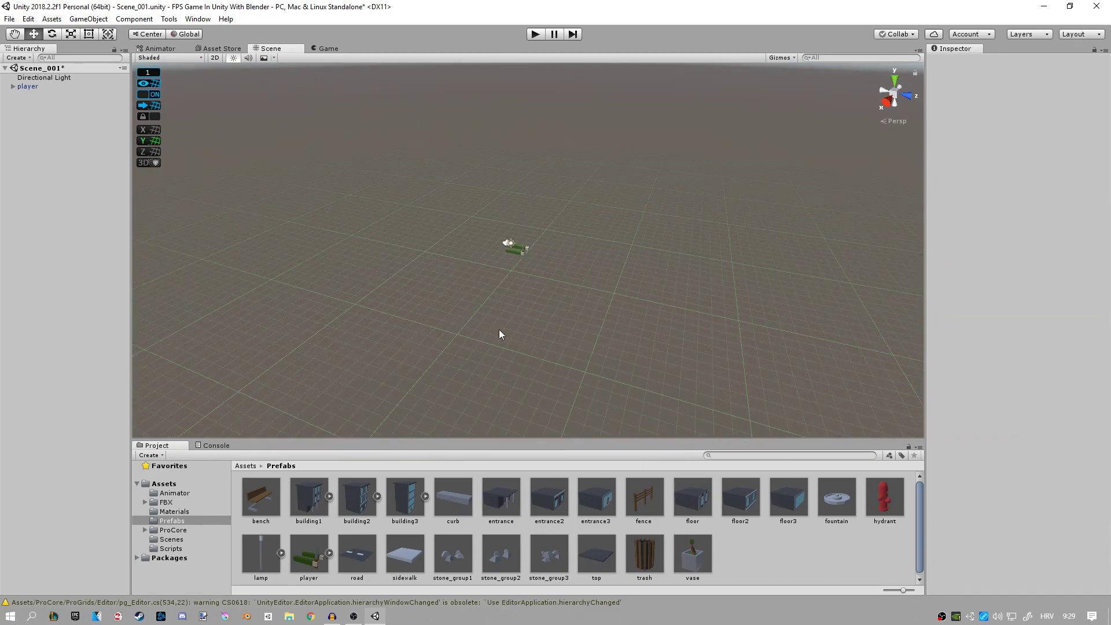
{"action": "right_click", "coordinate": [61, 164]}
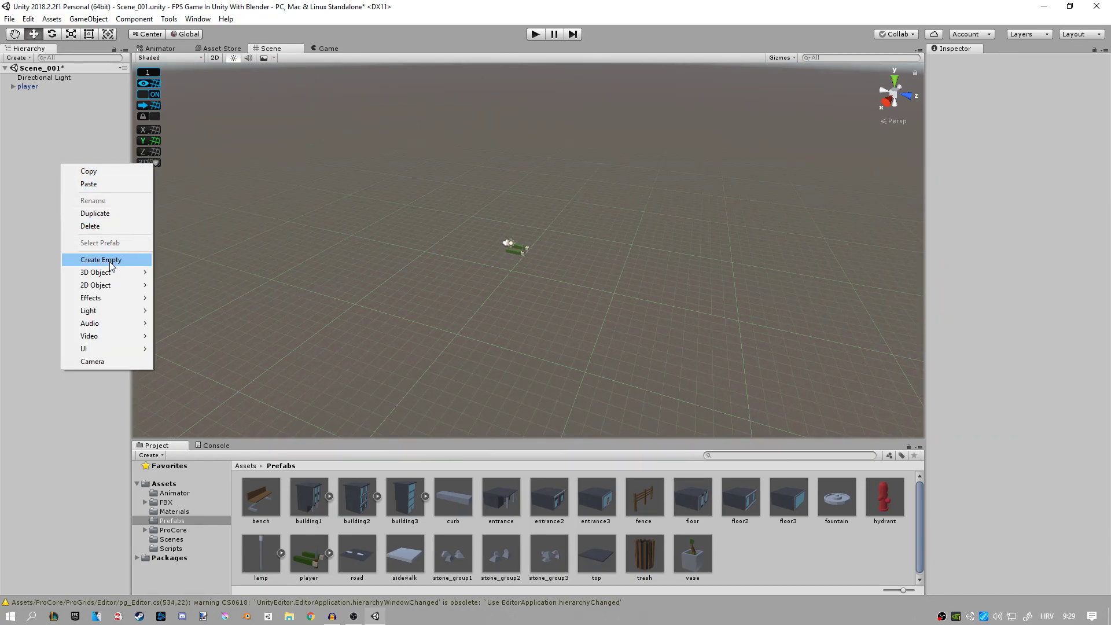
{"action": "mouse_move", "coordinate": [110, 274]}
{"action": "left_click", "coordinate": [188, 380]}
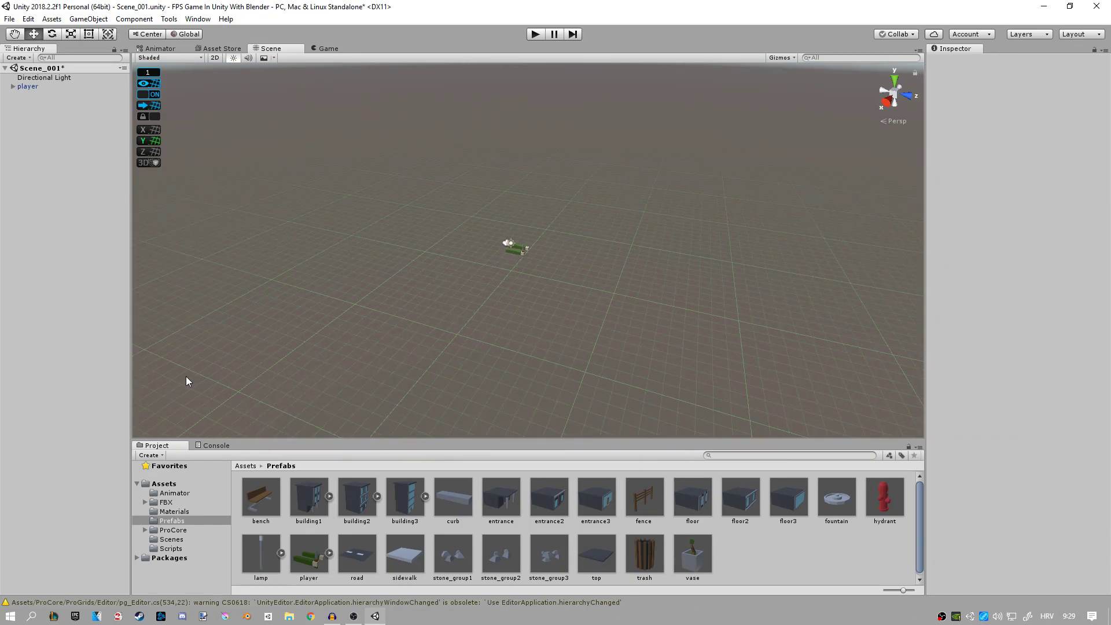
{"action": "left_click_drag", "start_coordinate": [307, 272], "coordinate": [640, 293], "text": "alt"}
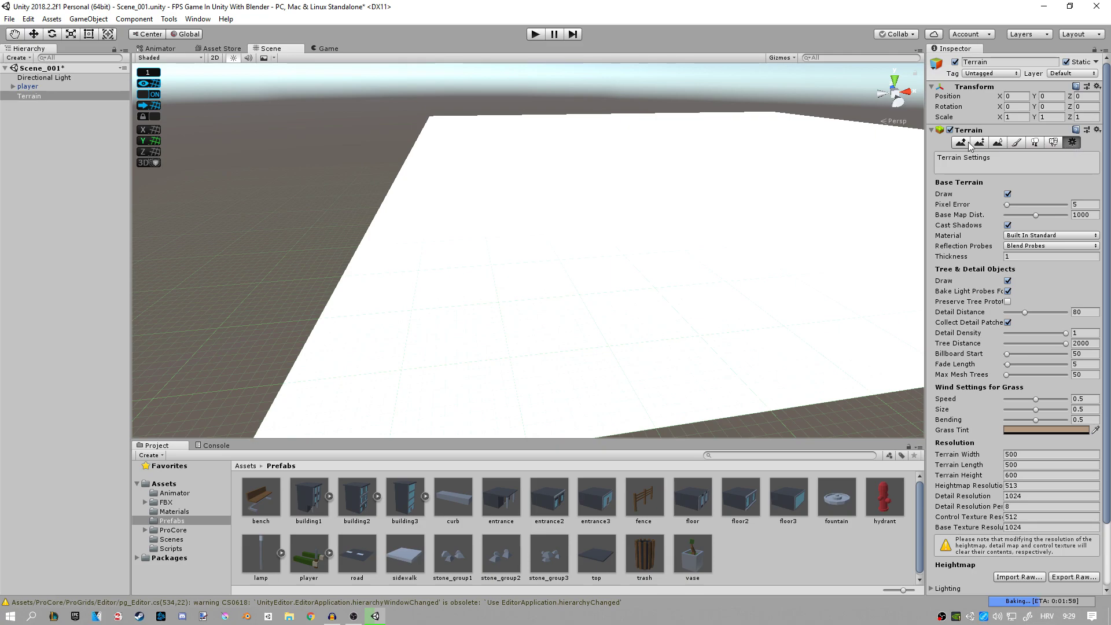
- Set the terrain's width and length to 50 in its resolution settings
{"action": "left_click", "coordinate": [28, 97]}
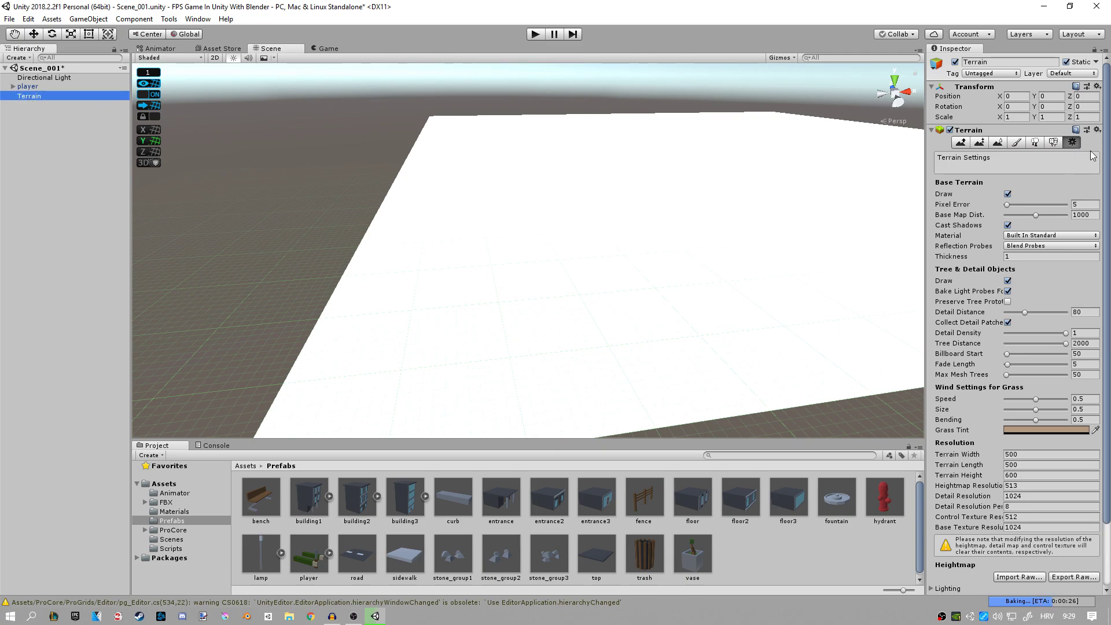
{"action": "scroll", "coordinate": [1037, 237], "scroll_direction": "down", "scroll_amount": 3}
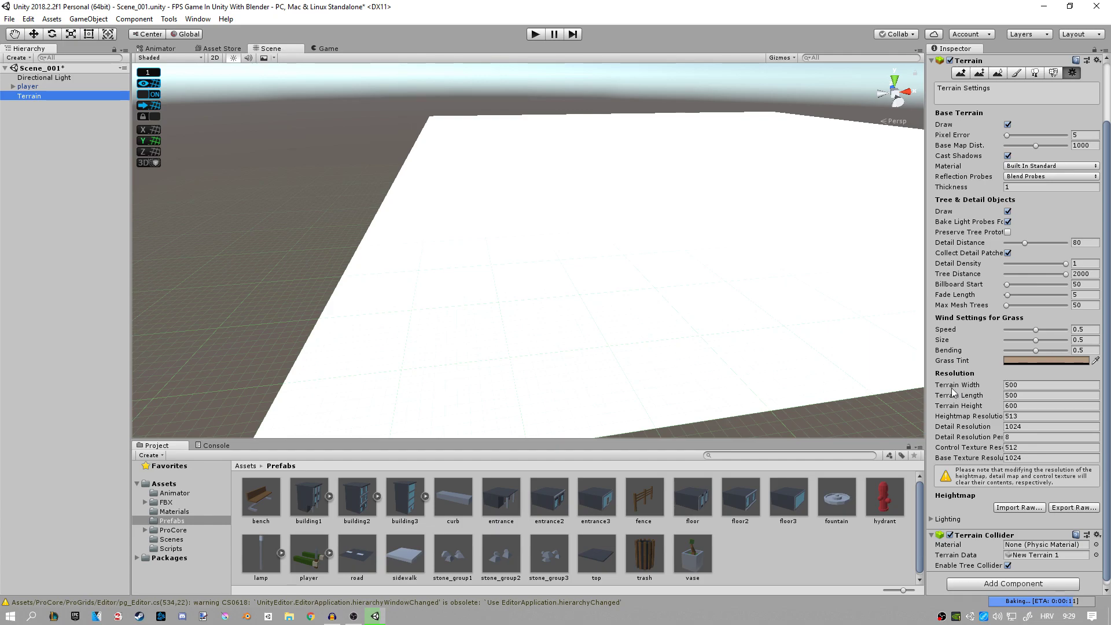
{"action": "left_click", "coordinate": [1023, 385]}
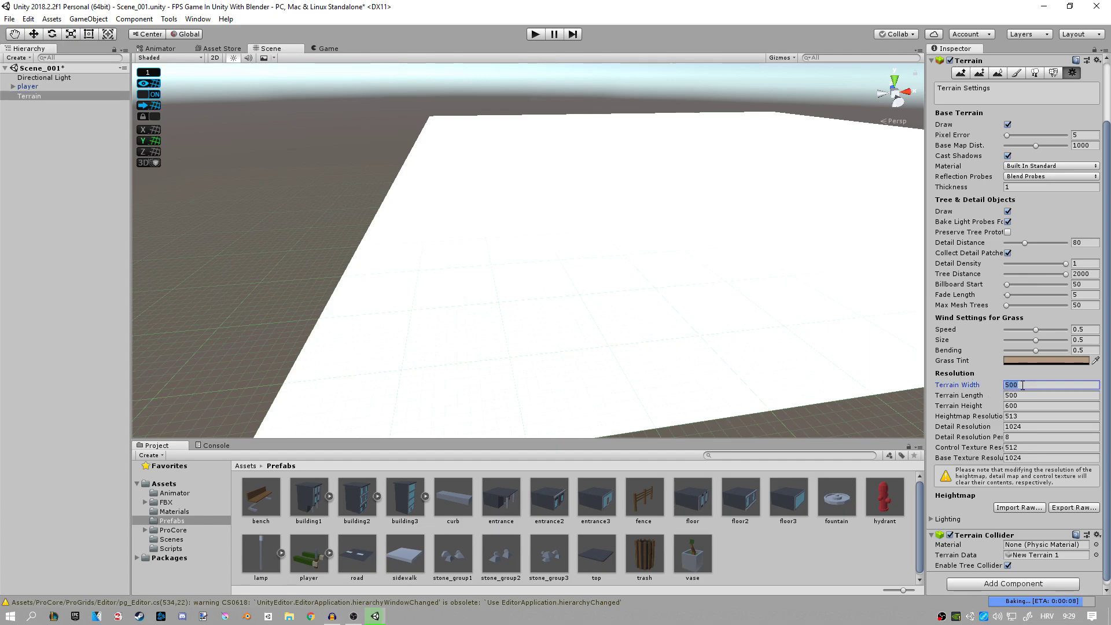
{"action": "type", "text": "50"}
{"action": "key", "text": "Tab"}
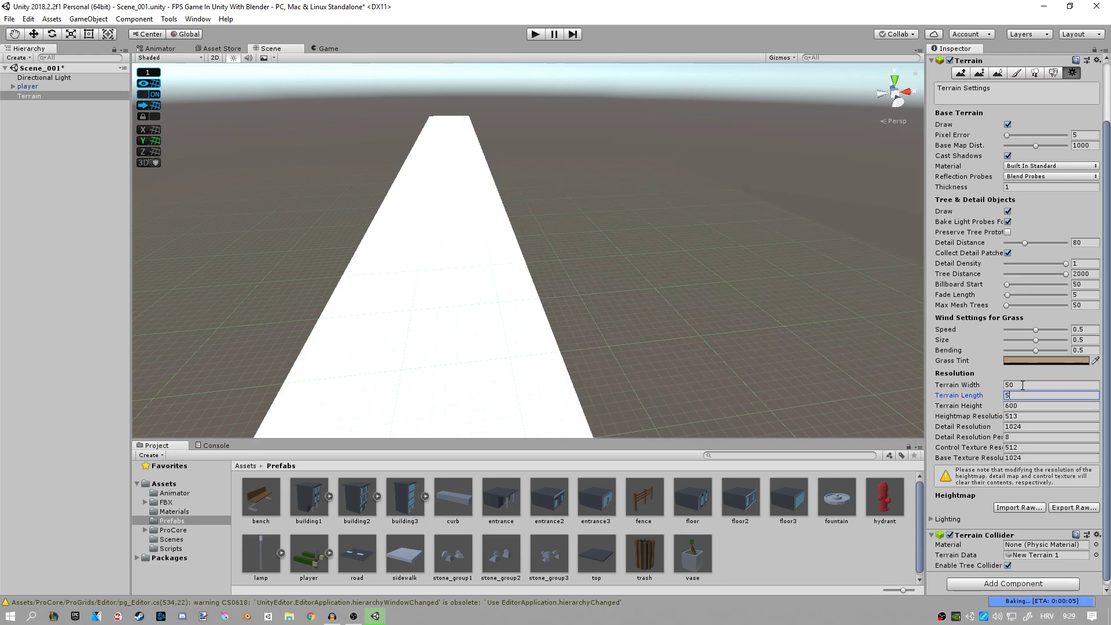
{"action": "type", "text": "50"}
{"action": "key", "text": "Return"}
- Set the terrain's width and length to 60 and save the scene
{"action": "left_click", "coordinate": [1014, 385]}
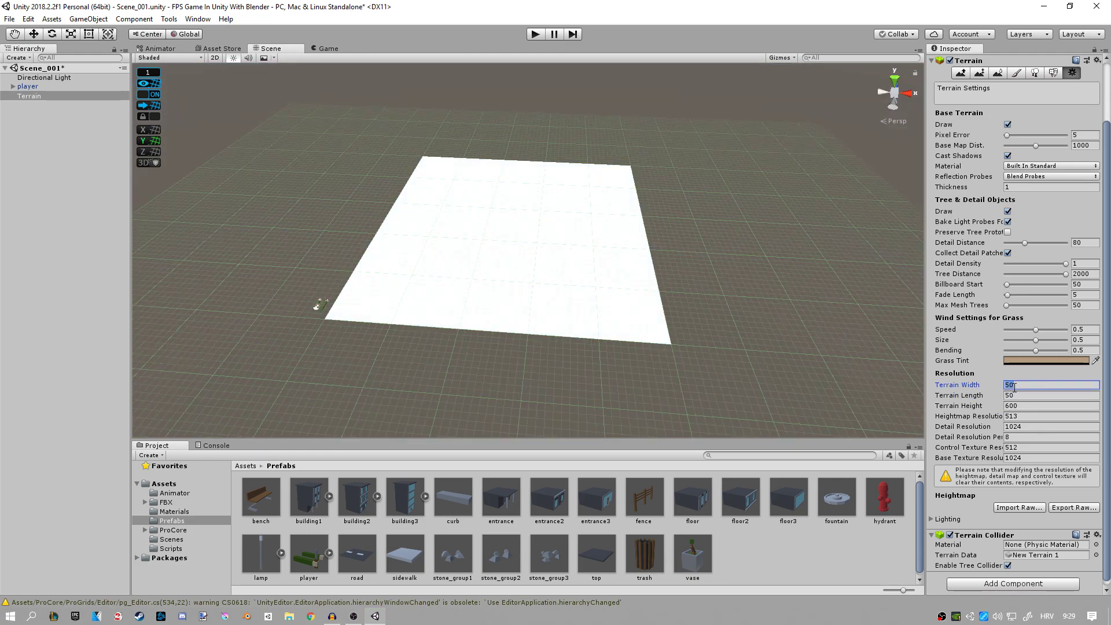
{"action": "type", "text": "60"}
{"action": "key", "text": "Tab"}
{"action": "type", "text": "60"}
{"action": "key", "text": "Return"}
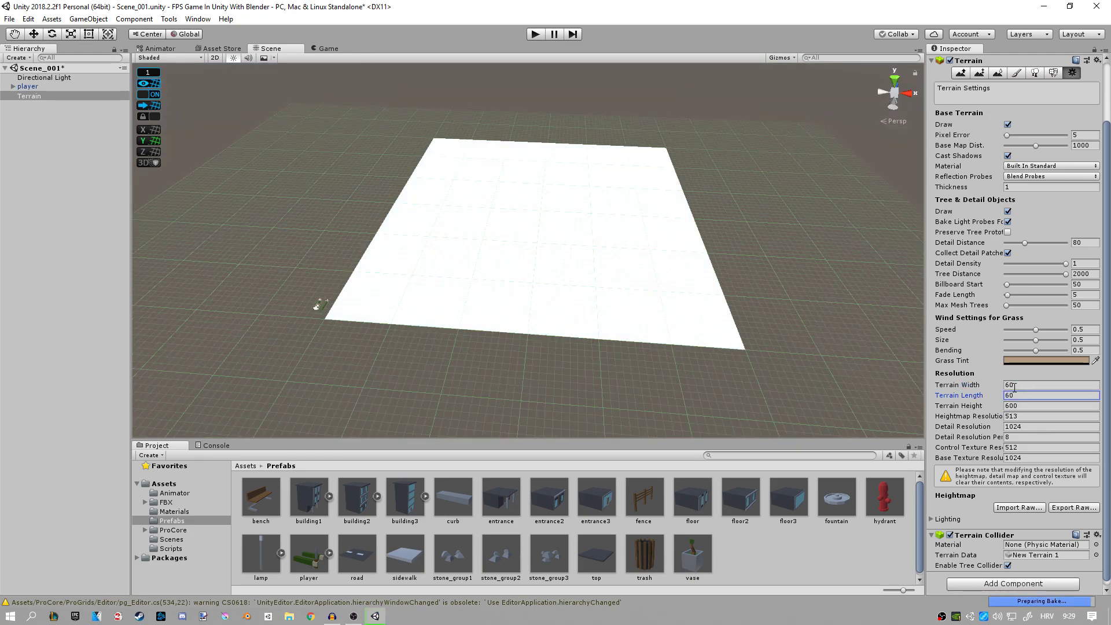
{"action": "key", "text": "ctrl+s"}
- Place a sidewalk prefab and a curb prefab along the edge of the terrain
{"action": "mouse_move", "coordinate": [459, 191]}
{"action": "left_mouse_down", "text": "alt"}
{"action": "mouse_move", "coordinate": [462, 179]}
{"action": "mouse_move", "coordinate": [444, 183]}
{"action": "left_mouse_up", "text": "alt"}
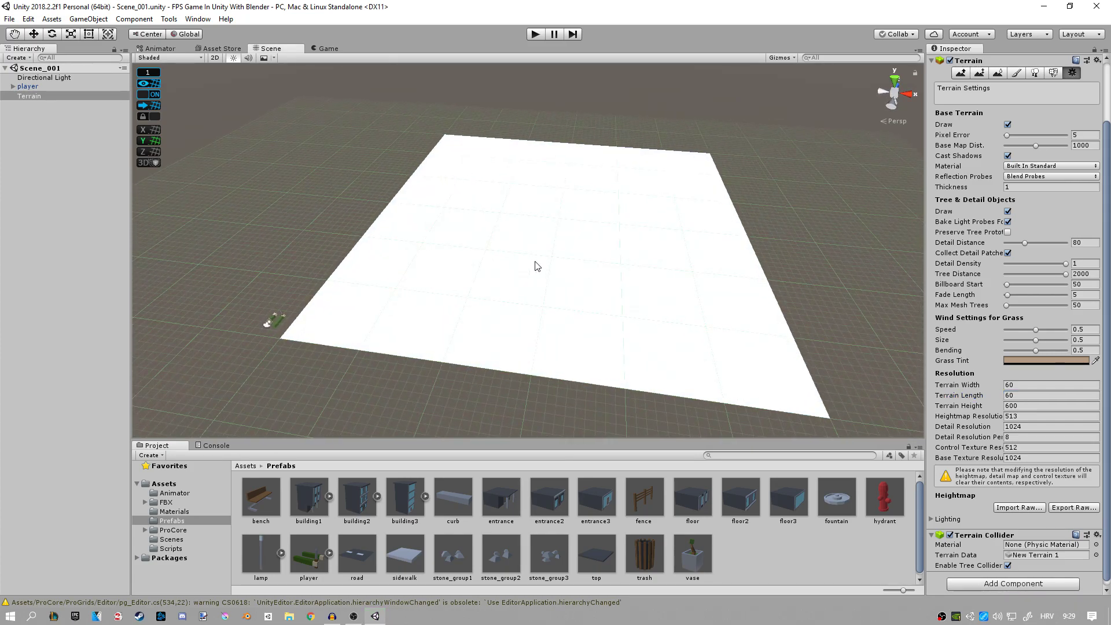
{"action": "left_click_drag", "start_coordinate": [234, 172], "coordinate": [561, 307], "text": "alt"}
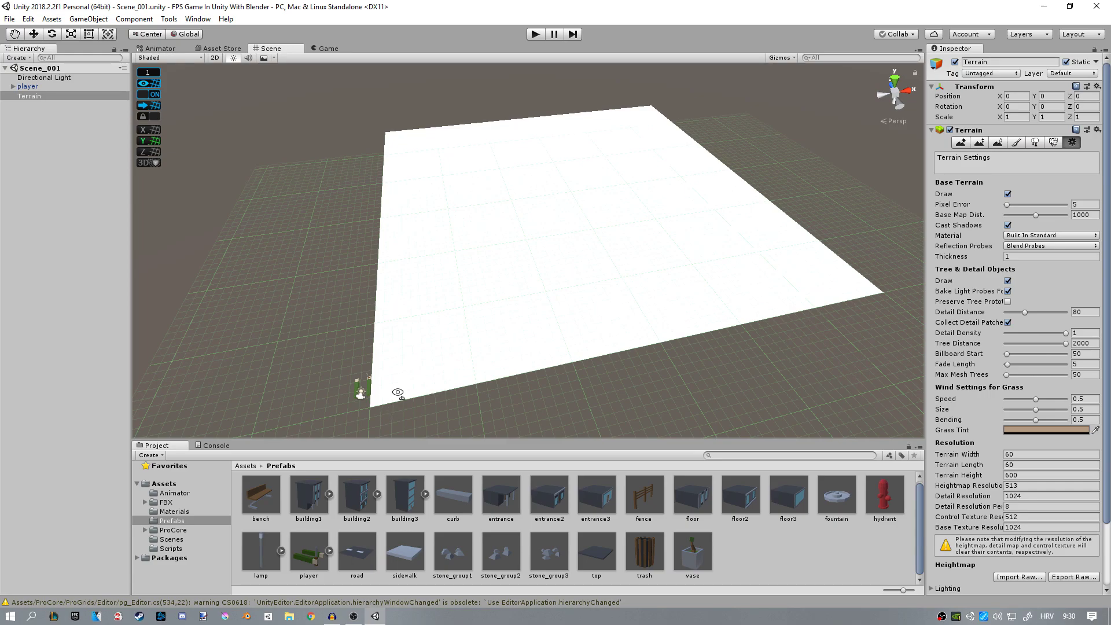
{"action": "left_click_drag", "start_coordinate": [397, 392], "coordinate": [404, 393], "text": "alt"}
{"action": "left_click_drag", "start_coordinate": [799, 161], "coordinate": [683, 128], "text": "alt"}
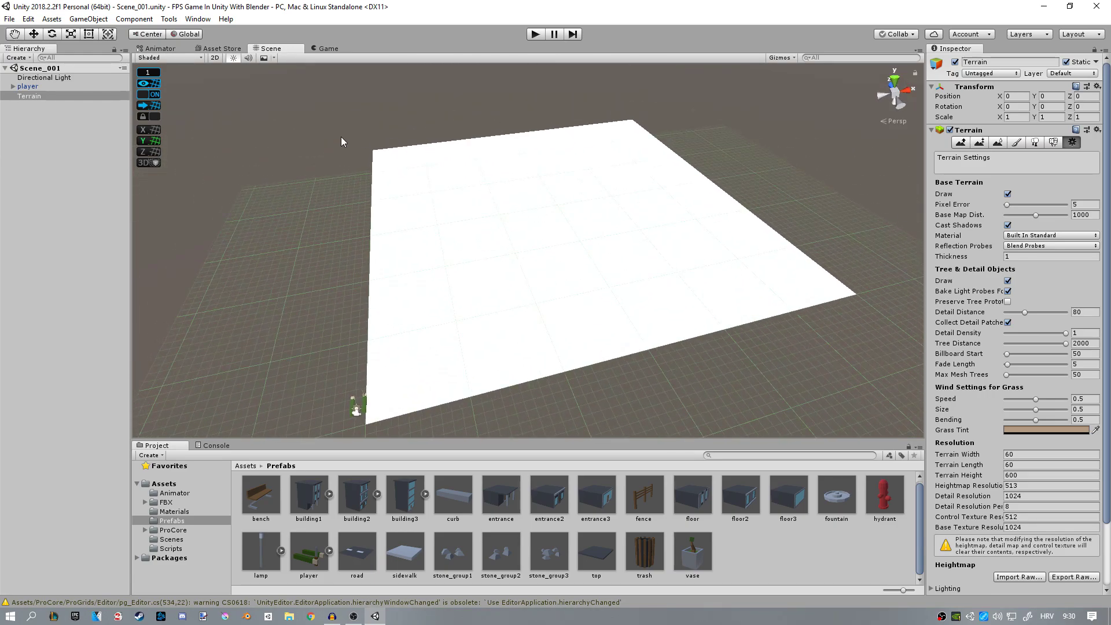
{"action": "left_click_drag", "start_coordinate": [365, 385], "coordinate": [676, 185], "text": "alt"}
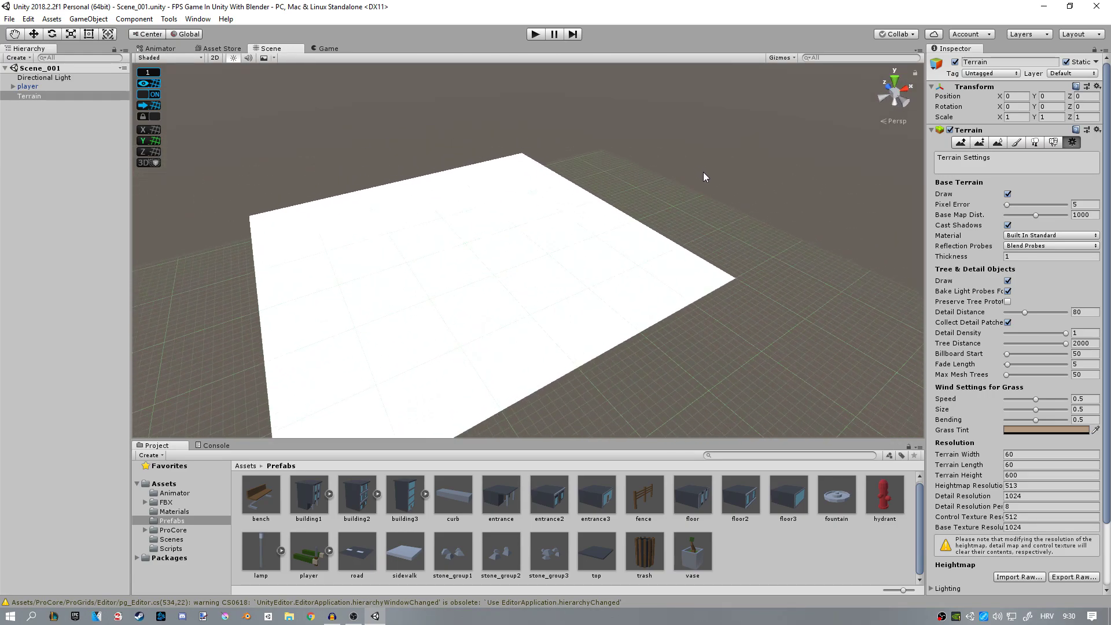
{"action": "left_click_drag", "start_coordinate": [755, 333], "coordinate": [579, 440], "text": "alt"}
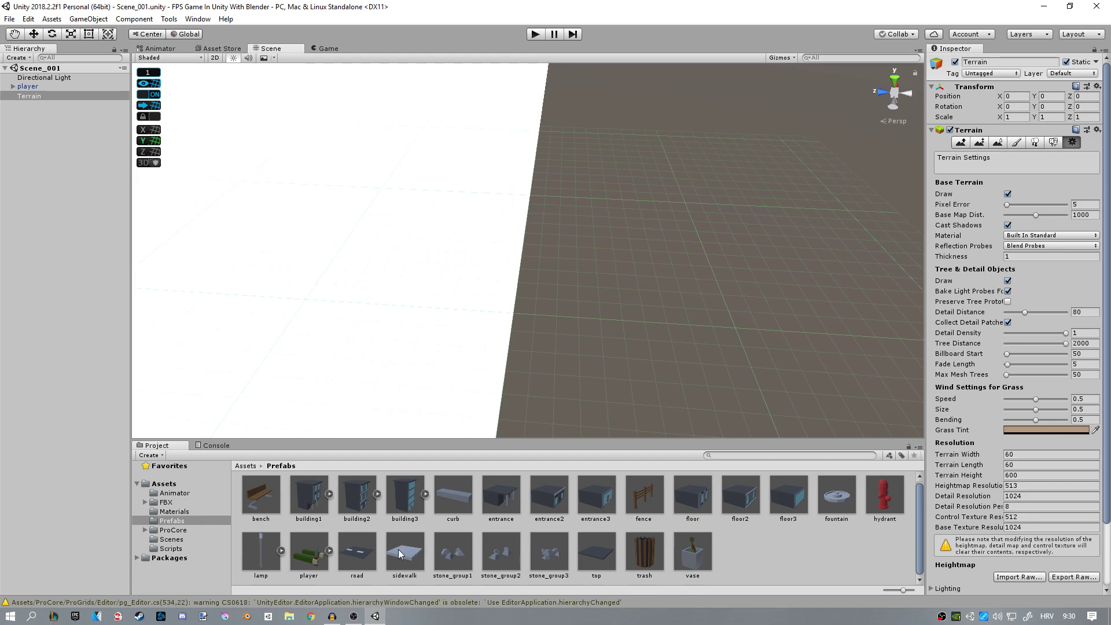
{"action": "left_click_drag", "start_coordinate": [405, 551], "coordinate": [509, 339]}
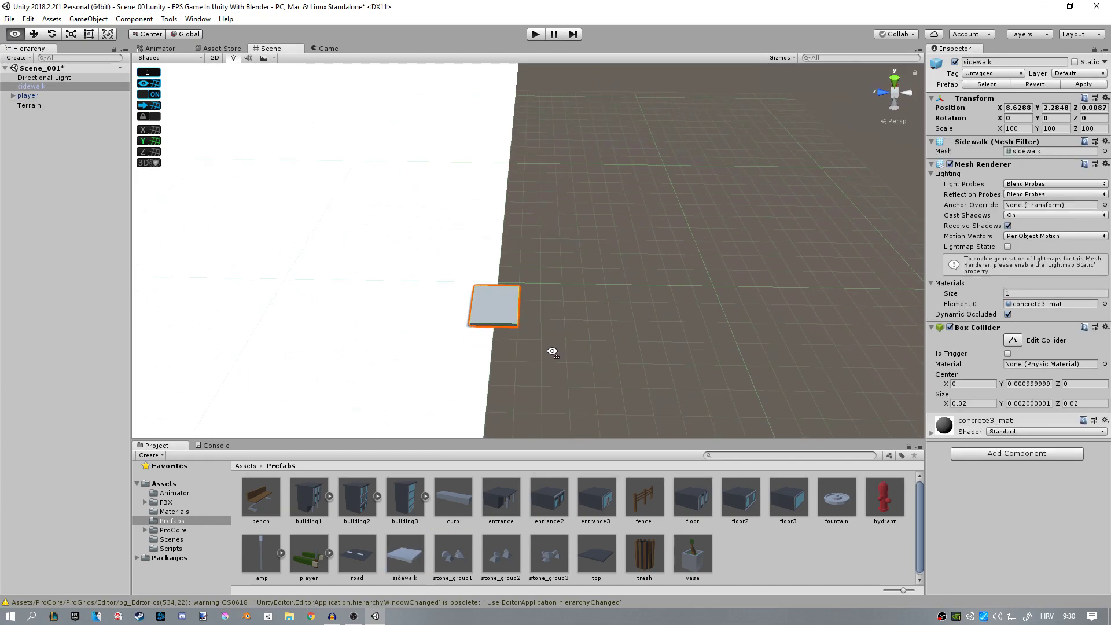
{"action": "left_click_drag", "start_coordinate": [453, 497], "coordinate": [448, 324]}
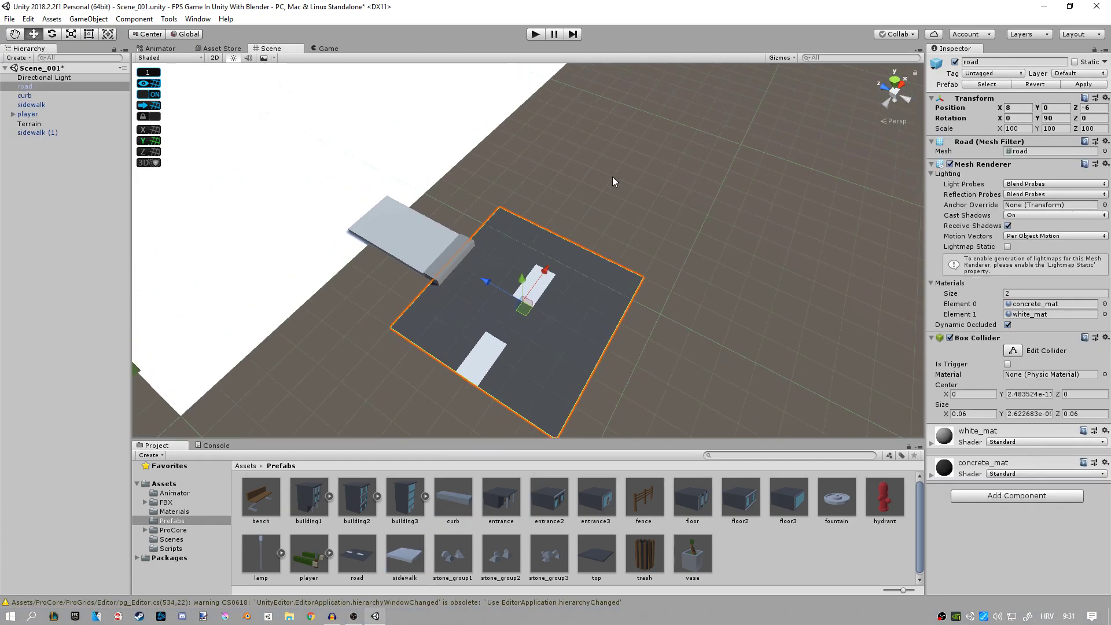
- Duplicate the curb to the opposite edge of the road and copy the two sidewalk tiles beyond it
{"action": "left_click_drag", "start_coordinate": [637, 191], "coordinate": [553, 212], "text": "alt"}
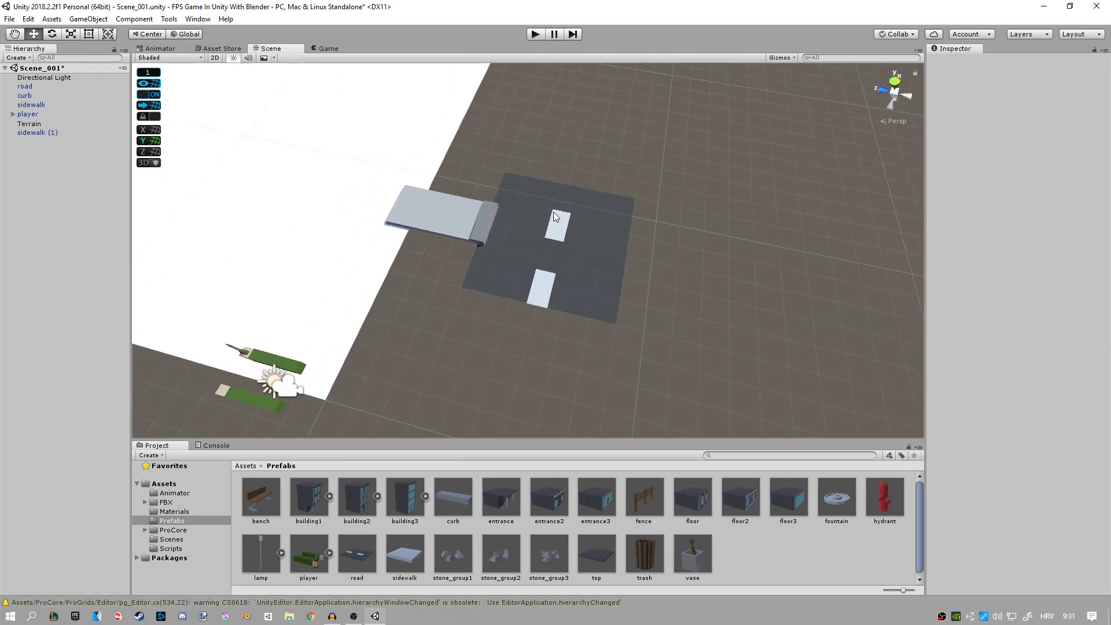
{"action": "left_click", "coordinate": [485, 227]}
{"action": "key", "text": "ctrl+d"}
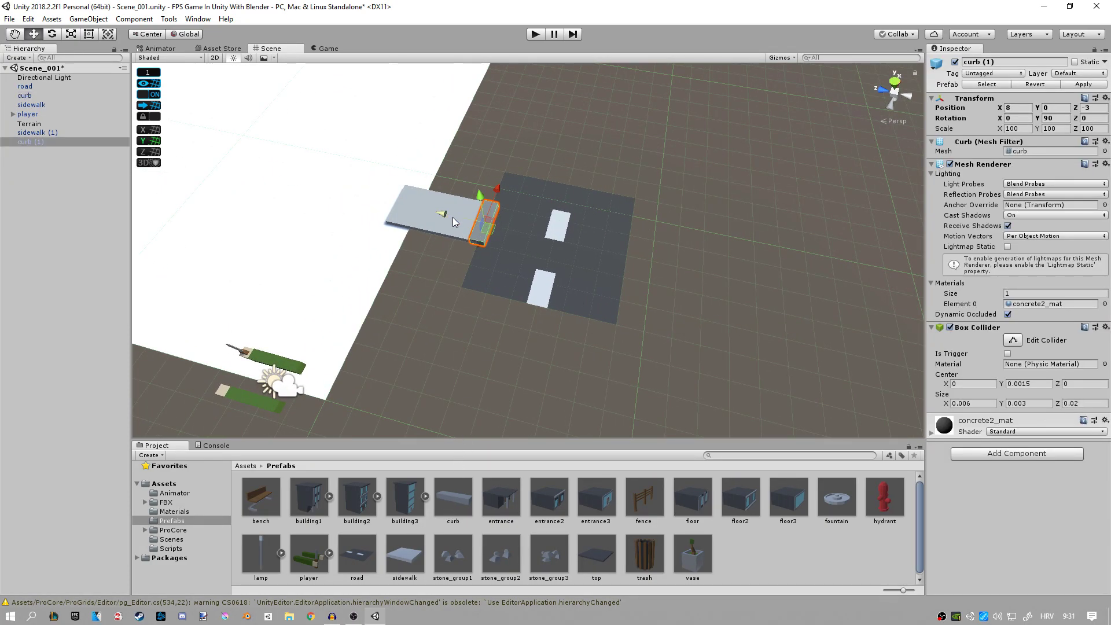
{"action": "left_click_drag", "start_coordinate": [452, 217], "coordinate": [593, 231]}
{"action": "left_click", "coordinate": [448, 213]}
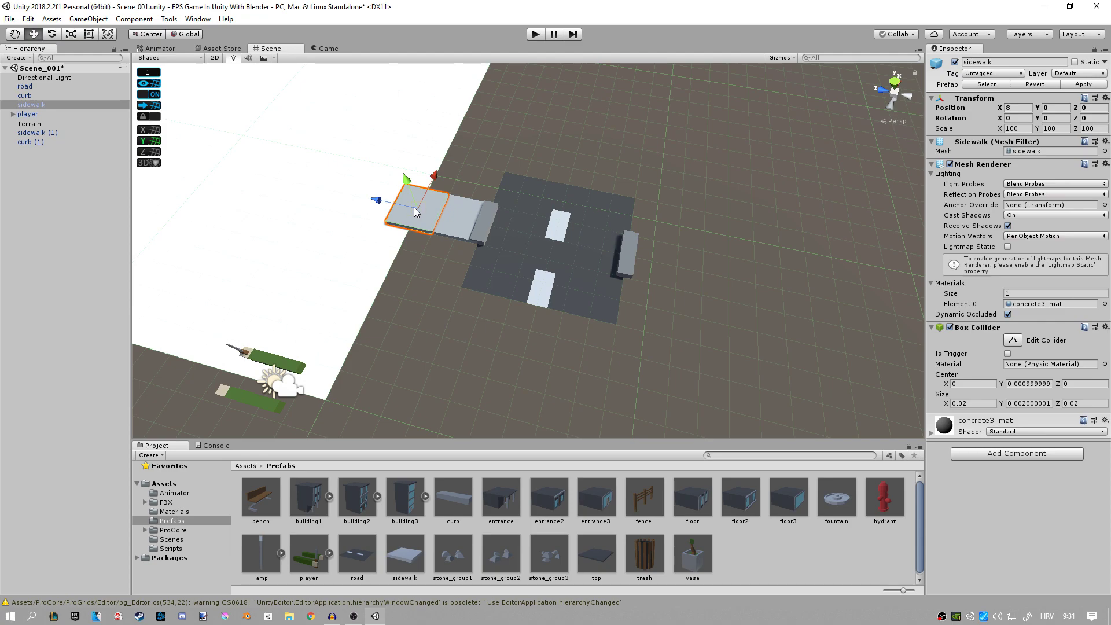
{"action": "left_click", "coordinate": [417, 214], "text": "shift"}
{"action": "key", "text": "ctrl+d"}
{"action": "left_click_drag", "start_coordinate": [416, 215], "coordinate": [635, 465]}
- Undo all the trial road, curb and sidewalk placements, leaving only the light, player and terrain
{"action": "left_click_drag", "start_coordinate": [357, 501], "coordinate": [372, 258]}
{"action": "key", "text": "Escape"}
{"action": "key", "text": "ctrl+z"}
{"action": "key", "text": "ctrl+z"}
{"action": "key", "text": "ctrl+z"}
{"action": "key", "text": "ctrl+z"}
{"action": "key", "text": "ctrl+z"}
{"action": "key", "text": "ctrl+z"}
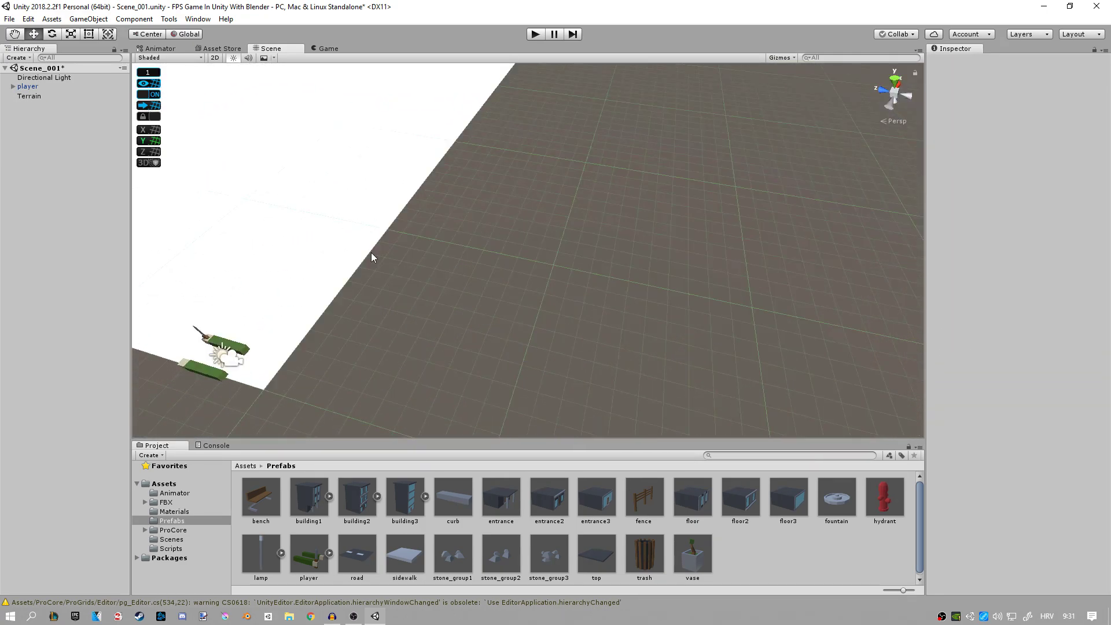
- Place a sidewalk prefab at the terrain's corner near the player and set its position to 0, 0, 0
{"action": "left_click_drag", "start_coordinate": [491, 318], "coordinate": [396, 269], "text": "alt"}
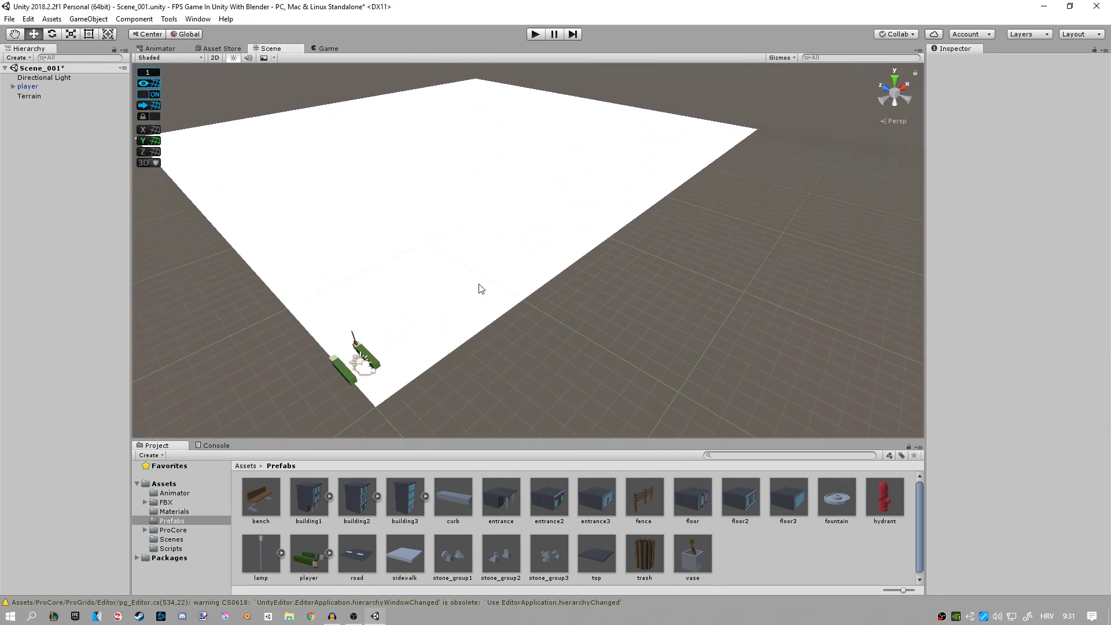
{"action": "left_click_drag", "start_coordinate": [534, 319], "coordinate": [406, 393], "text": "alt"}
{"action": "left_click_drag", "start_coordinate": [405, 554], "coordinate": [371, 269]}
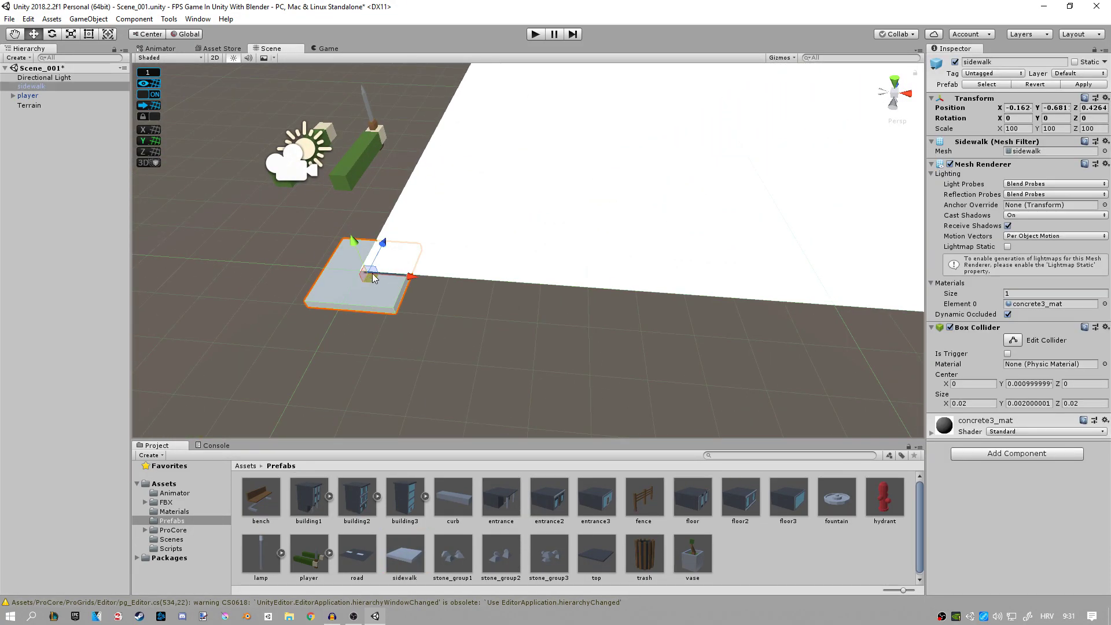
{"action": "left_click", "coordinate": [1057, 107]}
{"action": "type", "text": "0"}
- Duplicate the sidewalk tile to X 2 beside the original and set the ProGrids snap value to 2
{"action": "left_click_drag", "start_coordinate": [454, 272], "coordinate": [516, 278], "text": "alt"}
{"action": "key", "text": "ctrl+d"}
{"action": "left_click", "coordinate": [148, 72]}
{"action": "left_click", "coordinate": [281, 93]}
{"action": "type", "text": "2"}
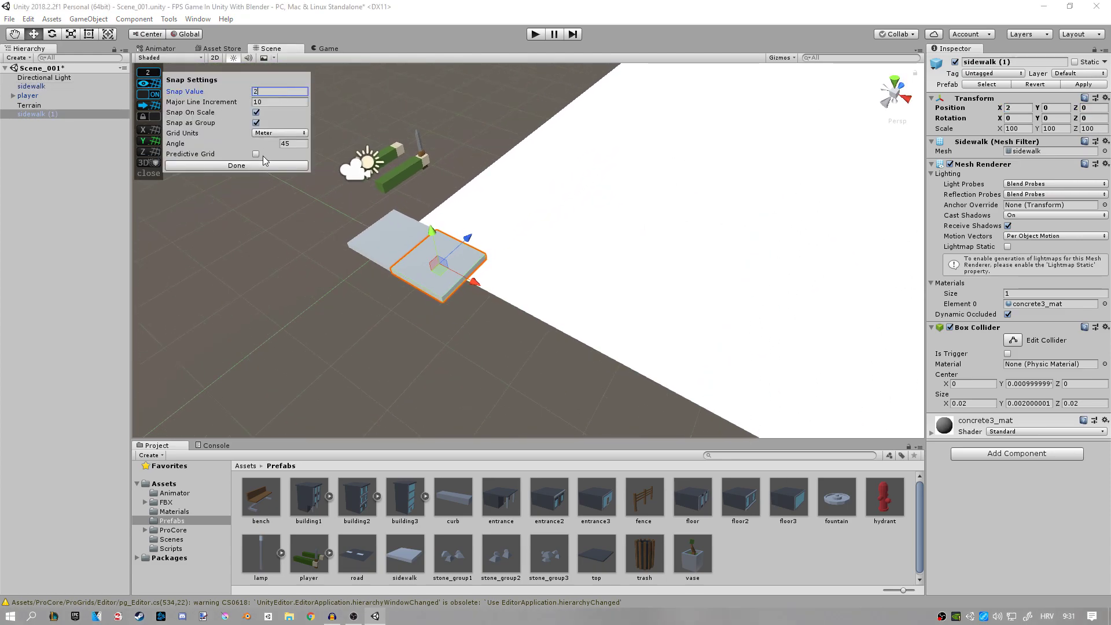
- Duplicate the sidewalk tile four more times along the X axis to form a row of six
{"action": "key", "text": "ctrl+d"}
{"action": "left_click_drag", "start_coordinate": [442, 263], "coordinate": [735, 428]}
{"action": "key", "text": "ctrl+d"}
{"action": "key", "text": "ctrl+d"}
{"action": "key", "text": "ctrl+d"}
- Duplicate all six sidewalk tiles together and move the copies along X to extend the row
{"action": "left_click_drag", "start_coordinate": [735, 428], "coordinate": [521, 324], "text": "alt"}
{"action": "left_click_drag", "start_coordinate": [521, 324], "coordinate": [155, 350]}
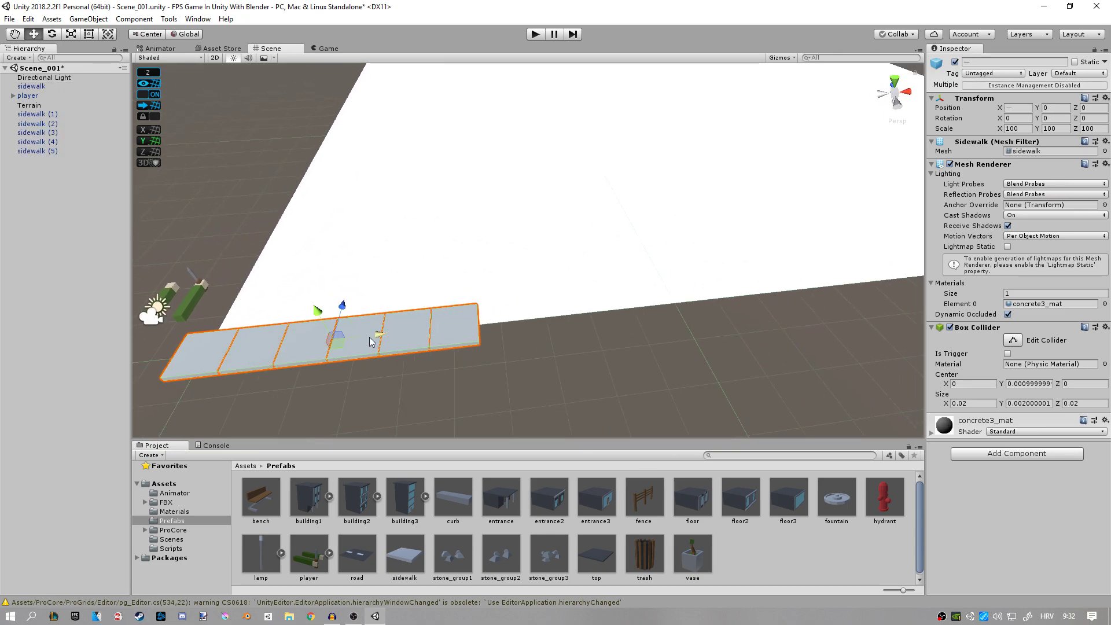
{"action": "key", "text": "ctrl+d"}
{"action": "left_click_drag", "start_coordinate": [370, 359], "coordinate": [679, 333]}
- Move the first sidewalk tile below Terrain in the hierarchy and create an empty game object
{"action": "double_click", "coordinate": [32, 86]}
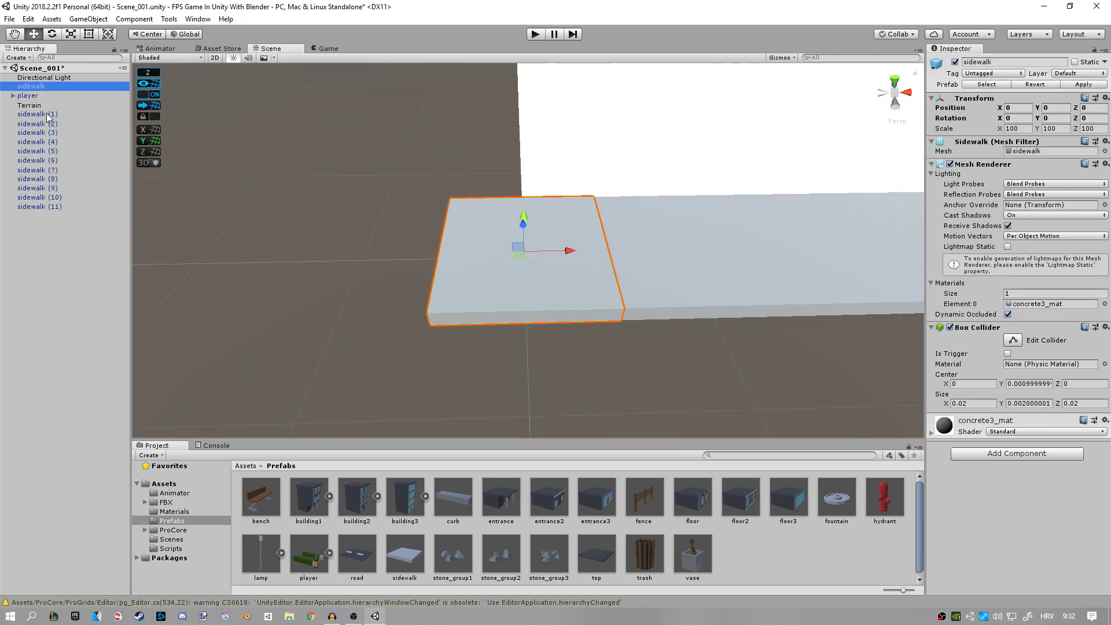
{"action": "left_click_drag", "start_coordinate": [32, 86], "coordinate": [44, 113]}
{"action": "left_click", "coordinate": [58, 243]}
{"action": "right_click", "coordinate": [58, 243]}
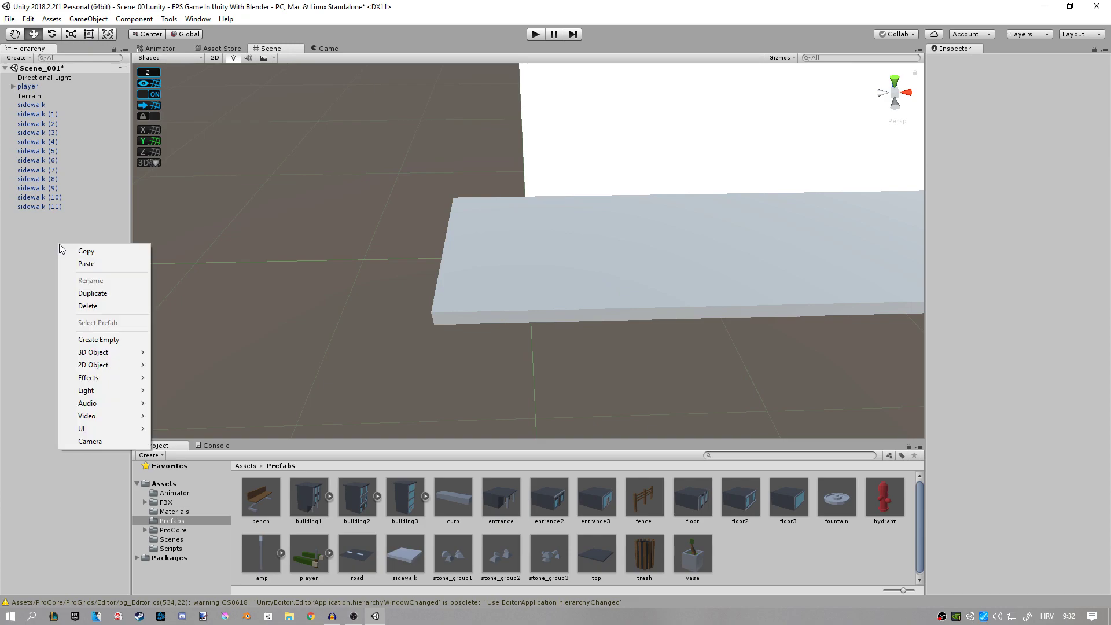
{"action": "left_click", "coordinate": [98, 340]}
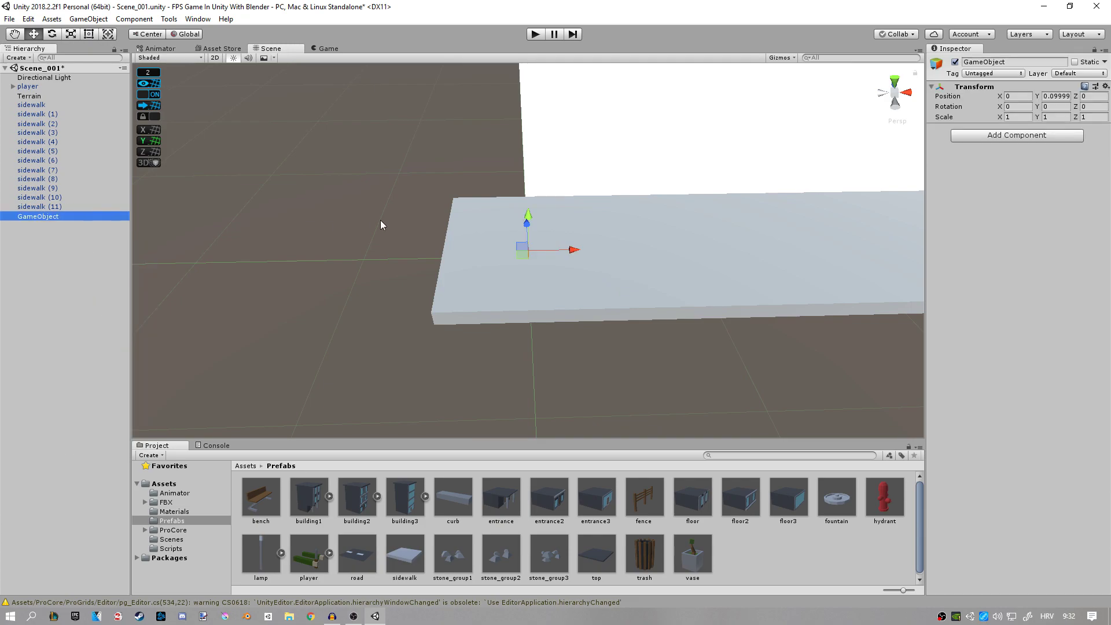
- Set the empty game object's Y position to 0 and rename it Environment
{"action": "left_click", "coordinate": [1056, 97]}
{"action": "type", "text": "0"}
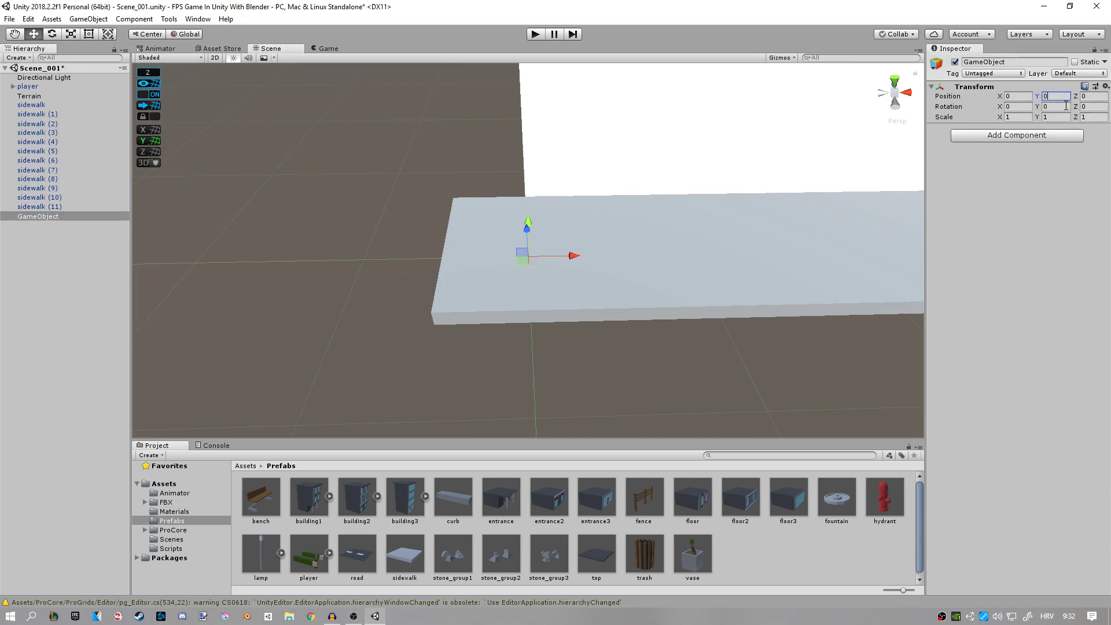
{"action": "left_click", "coordinate": [54, 218]}
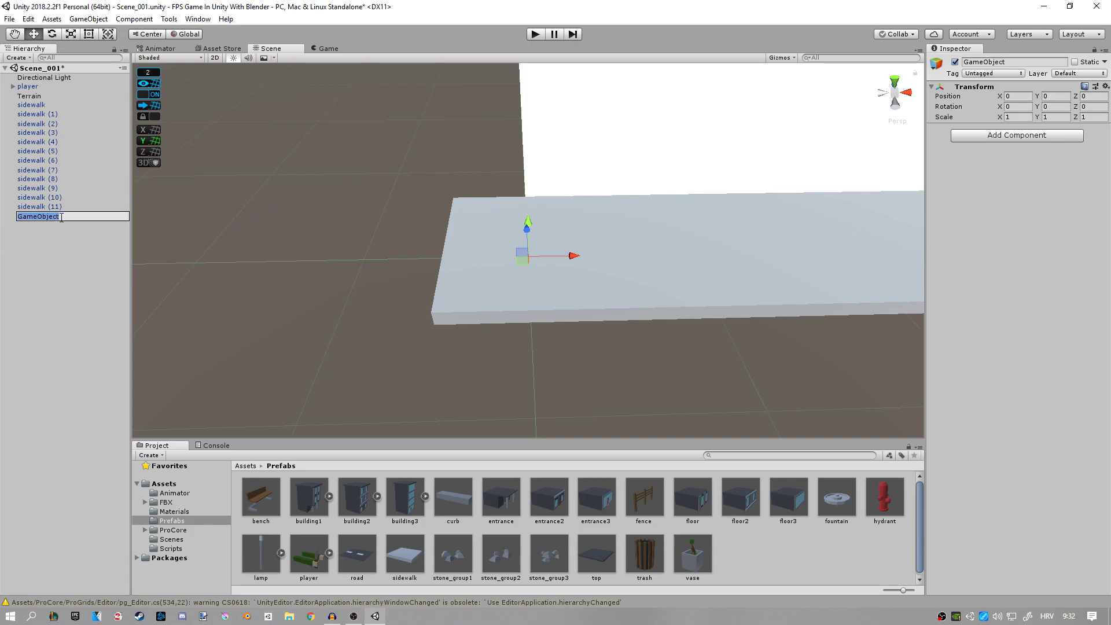
{"action": "type", "text": "Environment"}
{"action": "key", "text": "Return"}
- Parent all twelve sidewalk tiles to the Environment object and expand it in the hierarchy
{"action": "left_click", "coordinate": [32, 105]}
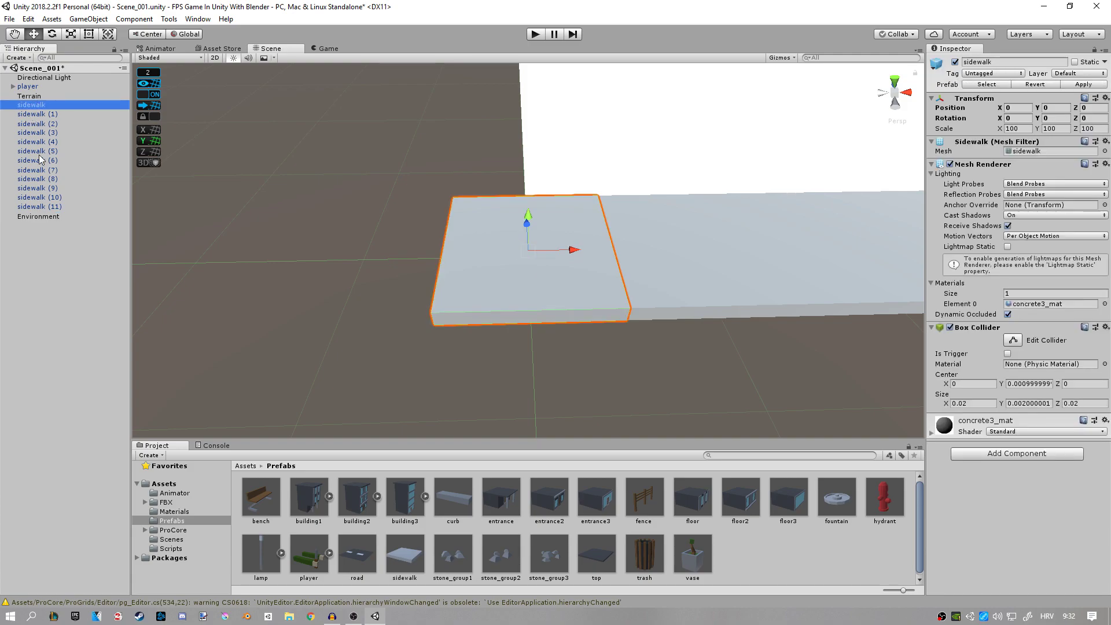
{"action": "left_click", "coordinate": [43, 206], "text": "shift"}
{"action": "left_click_drag", "start_coordinate": [43, 207], "coordinate": [47, 217]}
{"action": "left_click", "coordinate": [13, 105]}
{"action": "left_click", "coordinate": [13, 105]}
- Create an empty child object under Environment and name it Sidewalks
{"action": "right_click", "coordinate": [32, 105]}
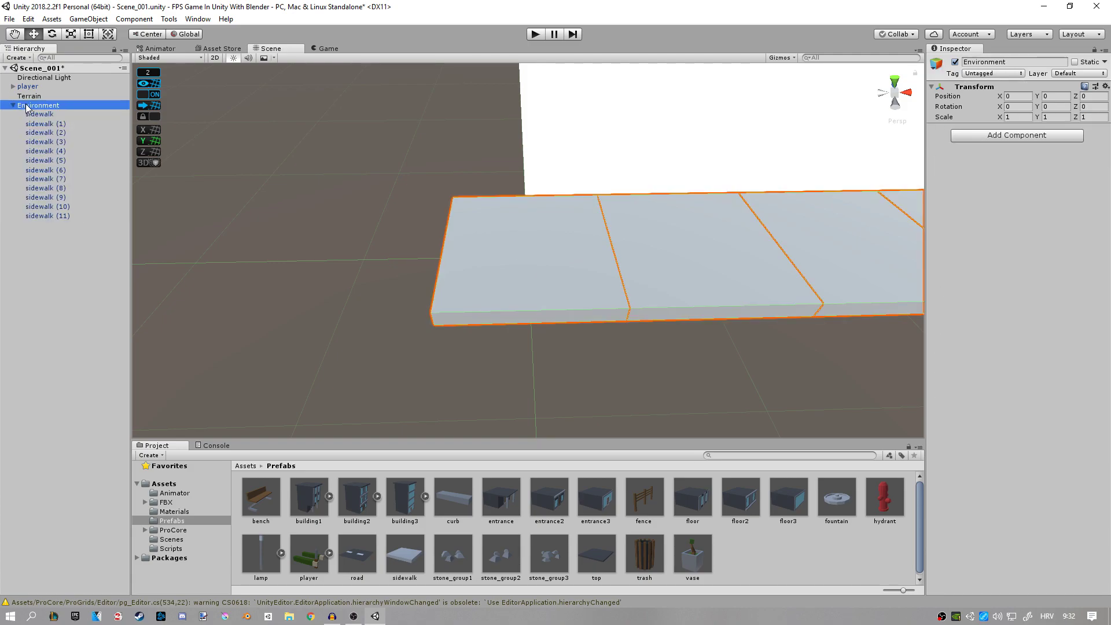
{"action": "left_click", "coordinate": [72, 201]}
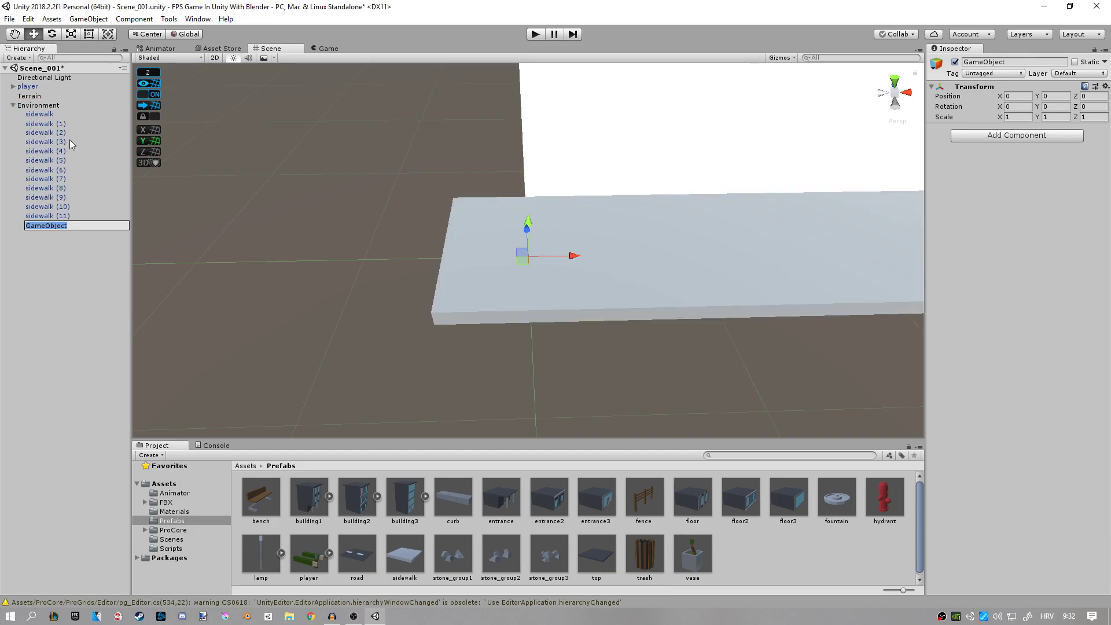
{"action": "type", "text": "Sidewalks"}
{"action": "key", "text": "Return"}
- Move all twelve sidewalk tiles into the Sidewalks object and collapse it
{"action": "left_click", "coordinate": [29, 115]}
{"action": "left_click", "coordinate": [58, 216], "text": "shift"}
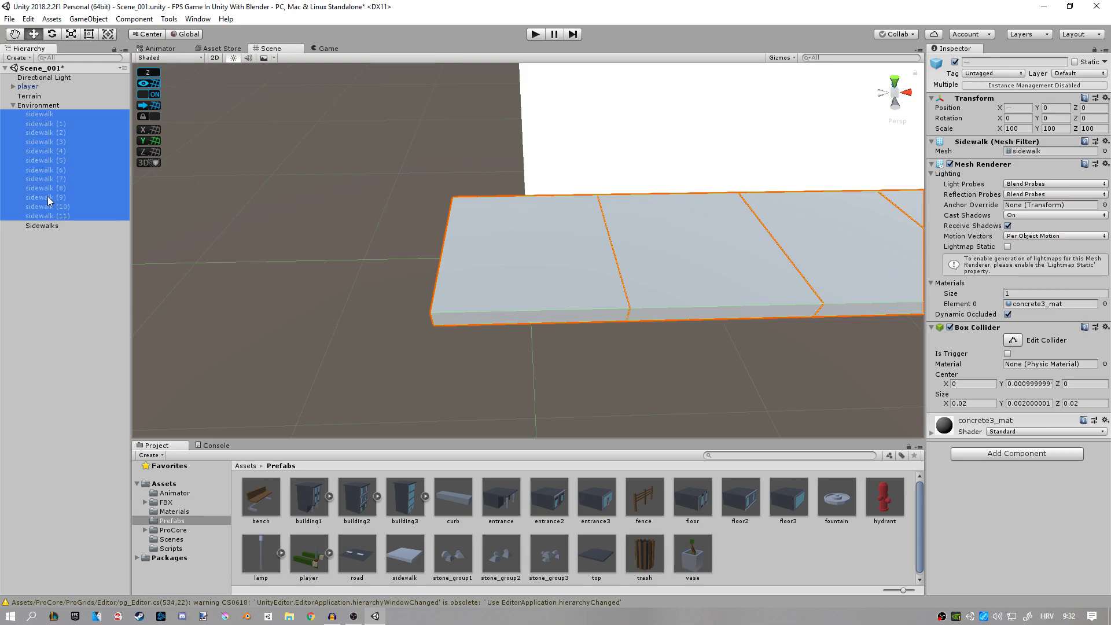
{"action": "left_click_drag", "start_coordinate": [50, 200], "coordinate": [43, 227]}
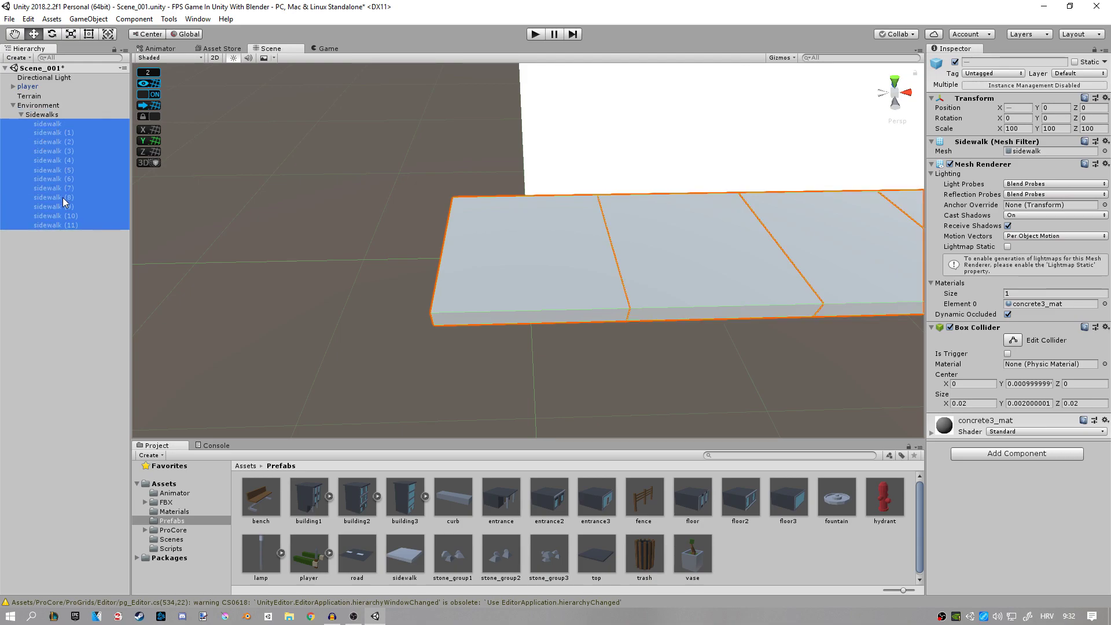
{"action": "left_click", "coordinate": [21, 115]}
- Duplicate all twelve tiles in Sidewalks and move the copies along X to continue the row
{"action": "left_click_drag", "start_coordinate": [428, 179], "coordinate": [529, 160], "text": "alt"}
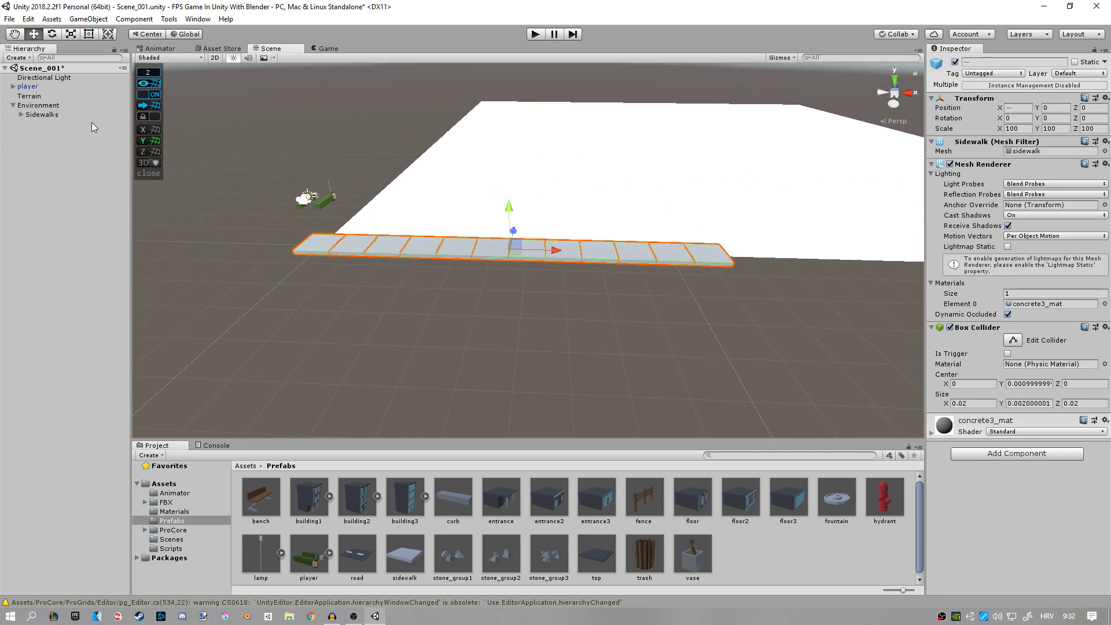
{"action": "left_click", "coordinate": [32, 114]}
{"action": "left_click", "coordinate": [21, 115]}
{"action": "left_click", "coordinate": [41, 124]}
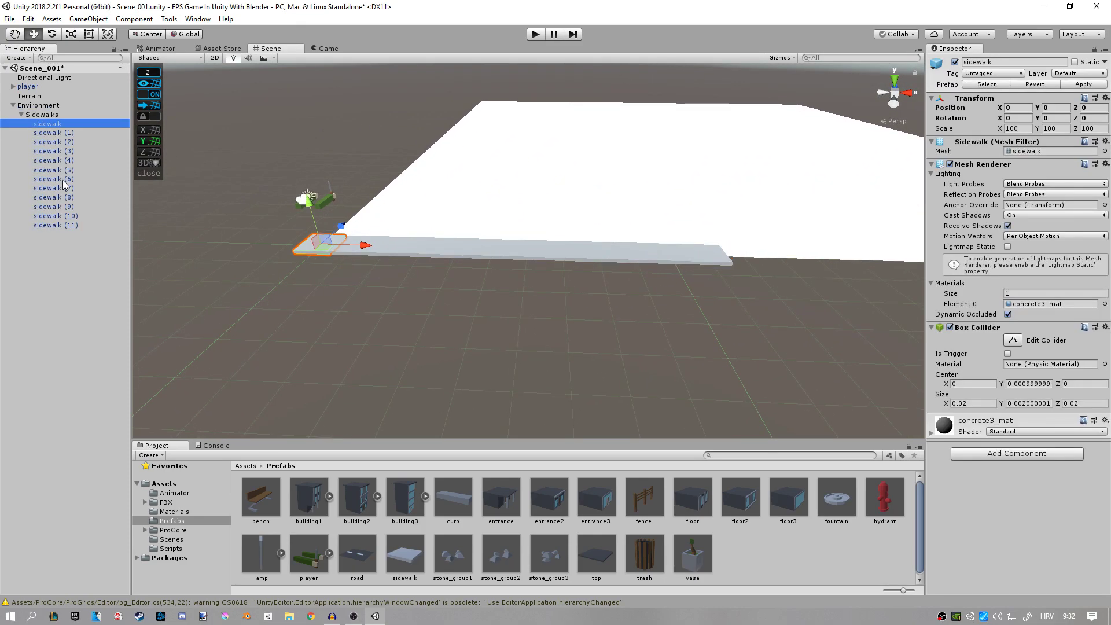
{"action": "left_click", "coordinate": [63, 225], "text": "shift"}
{"action": "key", "text": "f"}
{"action": "key", "text": "ctrl+d"}
{"action": "left_click_drag", "start_coordinate": [434, 229], "coordinate": [901, 231]}
- Duplicate the tiles once more along X and delete the excess ones so the row ends at X 60
{"action": "key", "text": "ctrl+d"}
{"action": "left_click_drag", "start_coordinate": [741, 230], "coordinate": [506, 292], "text": "alt"}
{"action": "left_click", "coordinate": [746, 228], "text": "shift"}
{"action": "key", "text": "Delete"}
{"action": "left_click", "coordinate": [749, 228]}
{"action": "key", "text": "f"}
{"action": "scroll", "coordinate": [507, 293], "scroll_direction": "down", "scroll_amount": 5}
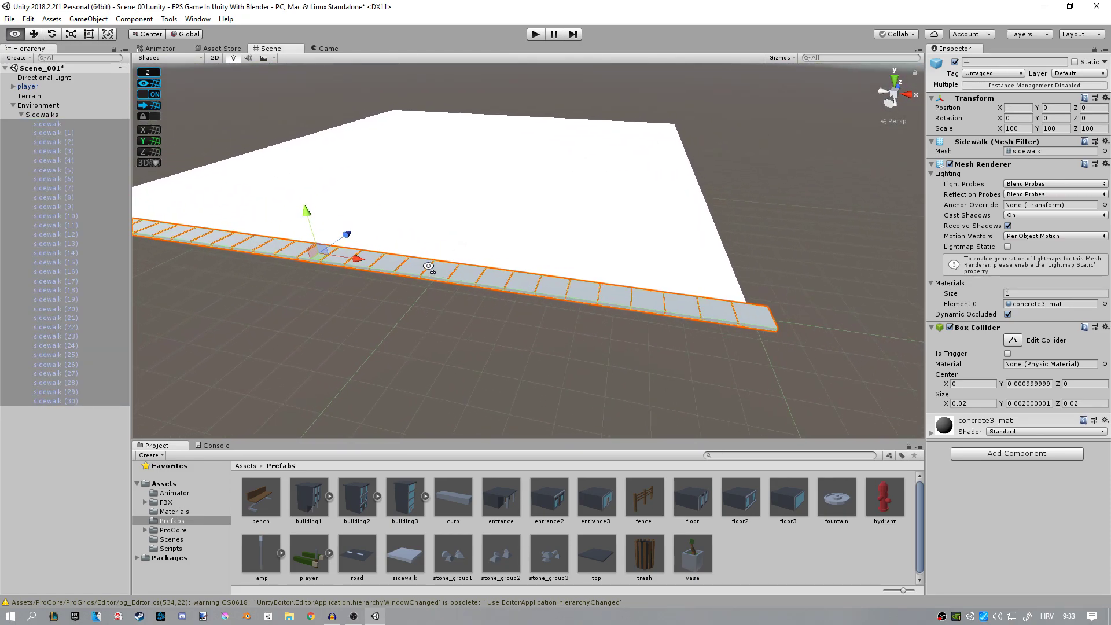
- Duplicate the whole row of sidewalk tiles, shift the copies along Z as an adjoining second row, and collapse Sidewalks
{"action": "left_click", "coordinate": [68, 401]}
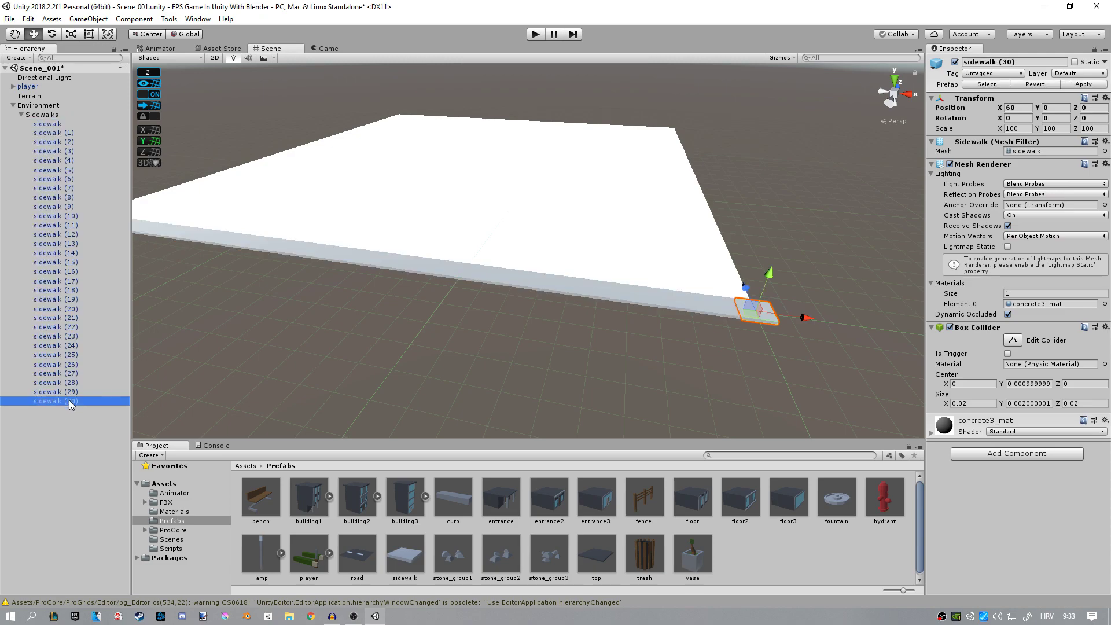
{"action": "left_click", "coordinate": [52, 123], "text": "shift"}
{"action": "left_click_drag", "start_coordinate": [322, 161], "coordinate": [596, 268], "text": "alt"}
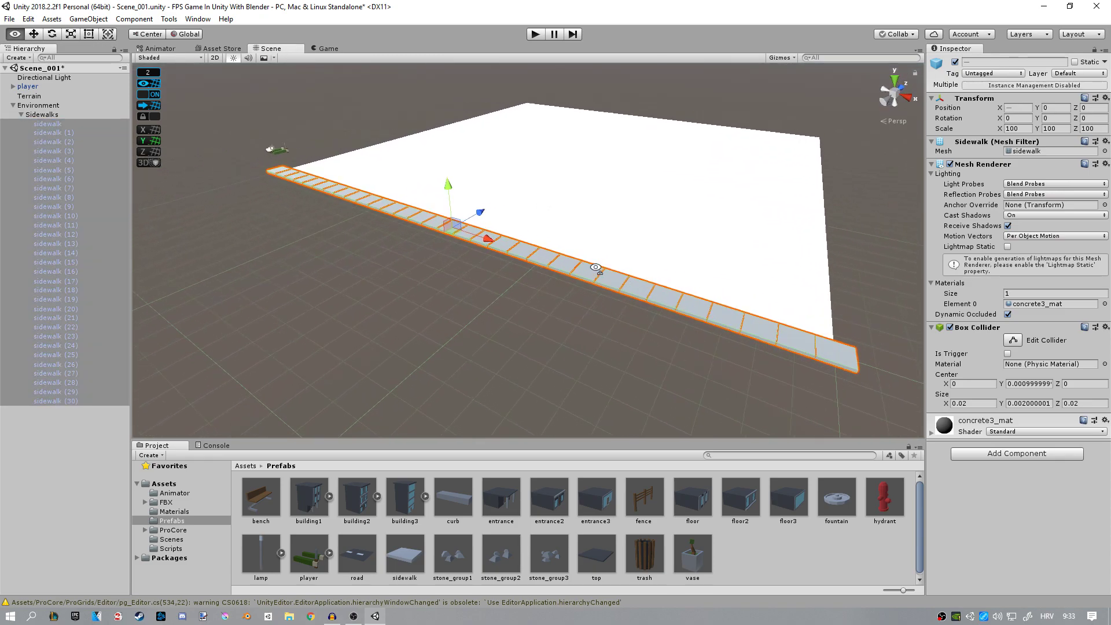
{"action": "key", "text": "ctrl+d"}
{"action": "left_click_drag", "start_coordinate": [480, 212], "coordinate": [573, 194]}
{"action": "left_click", "coordinate": [52, 116]}
{"action": "key", "text": "Left"}
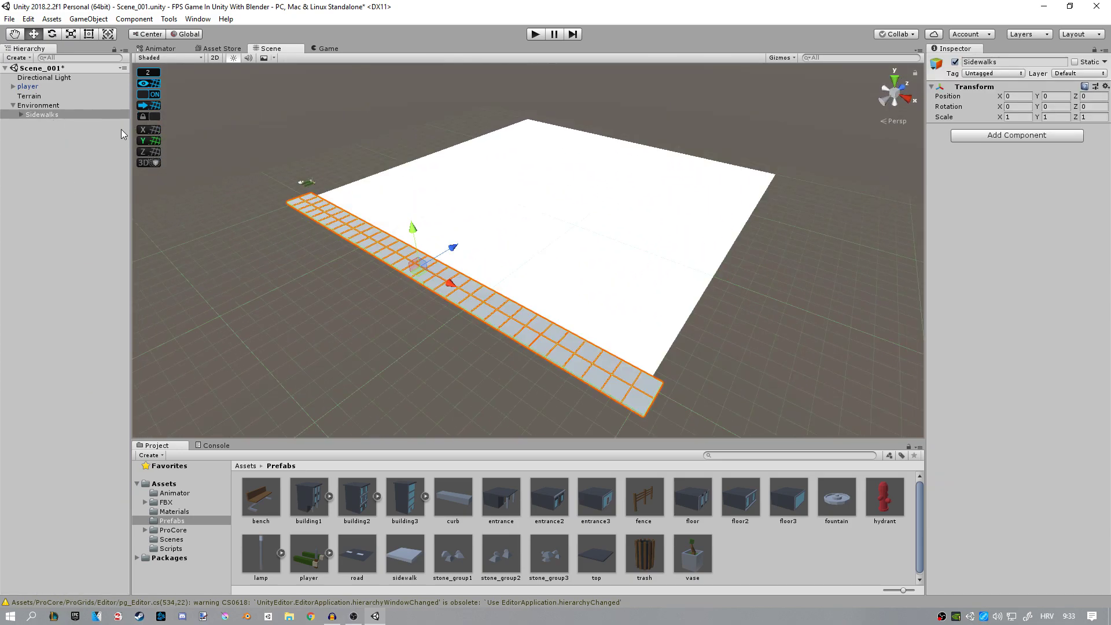
- Duplicate the Sidewalks group and move the copy to Z 62 on the opposite edge of the terrain
{"action": "key", "text": "ctrl+d"}
{"action": "left_click_drag", "start_coordinate": [453, 248], "coordinate": [834, 24]}
{"action": "left_click_drag", "start_coordinate": [752, 203], "coordinate": [597, 216], "text": "alt"}
- Duplicate the sidewalk group at Z 62 and set the copy's Y rotation to 90
{"action": "left_click", "coordinate": [56, 124]}
{"action": "key", "text": "ctrl+d"}
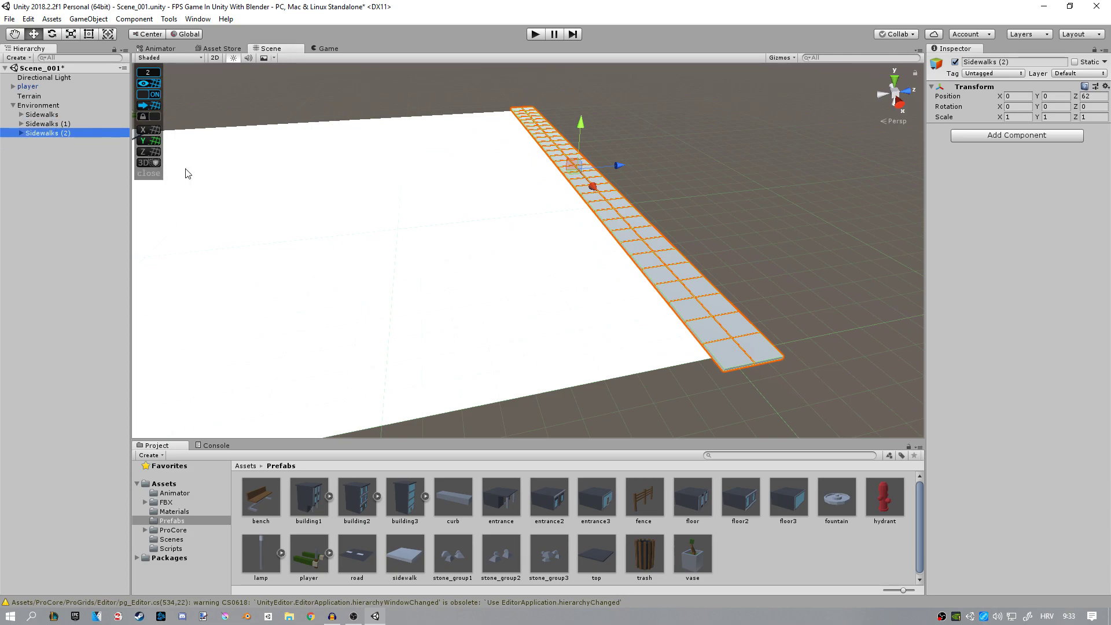
{"action": "left_click_drag", "start_coordinate": [186, 171], "coordinate": [197, 148], "text": "alt"}
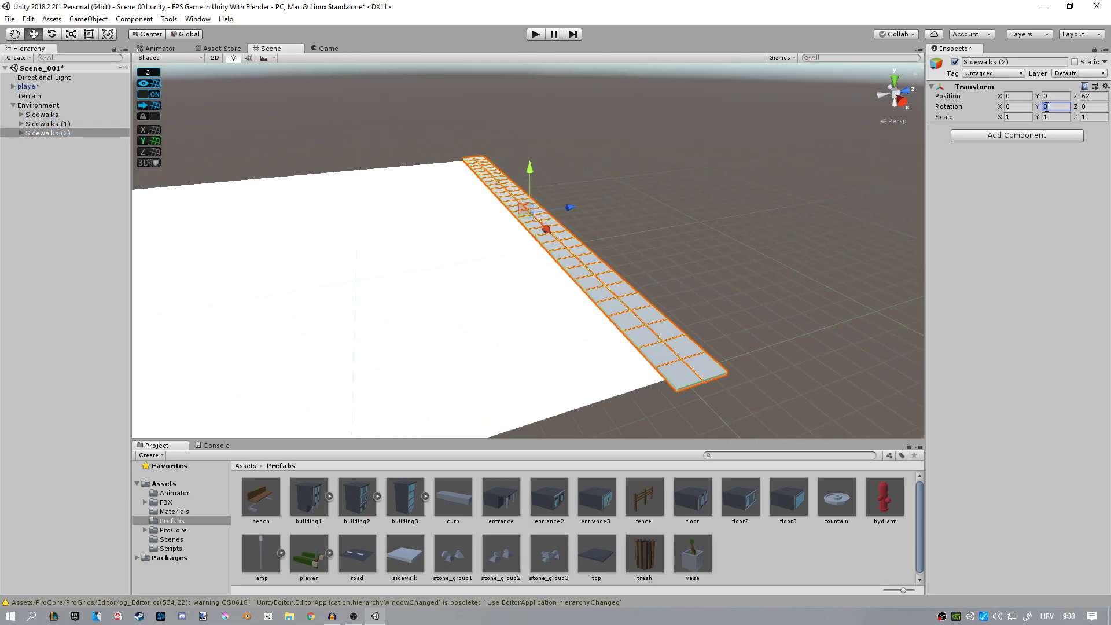
{"action": "type", "text": "90"}
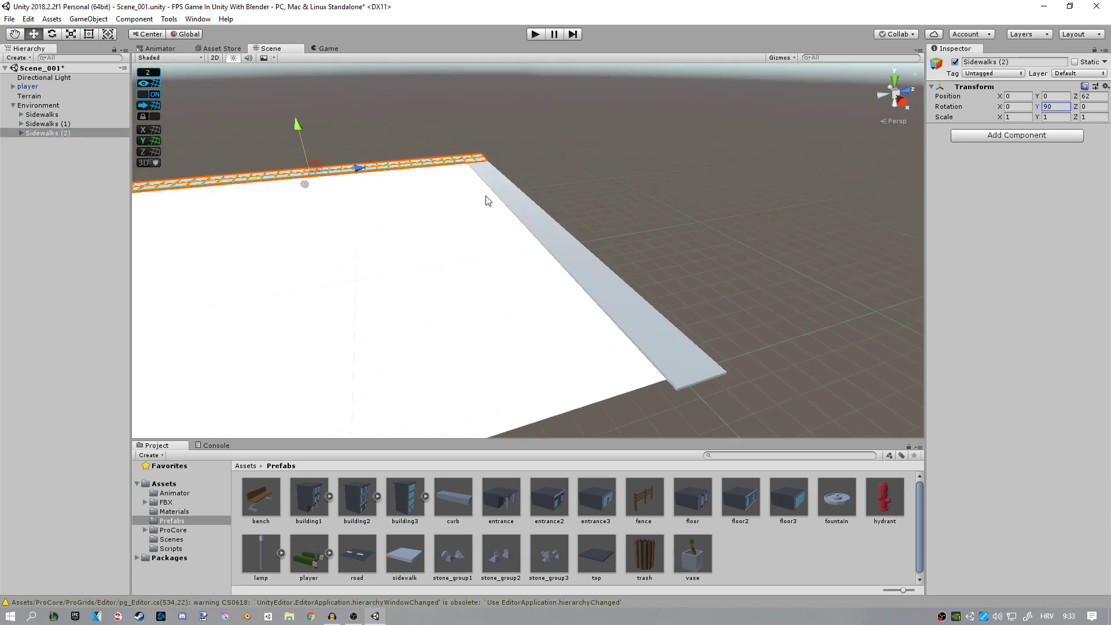
{"action": "left_click_drag", "start_coordinate": [486, 201], "coordinate": [387, 206], "text": "alt"}
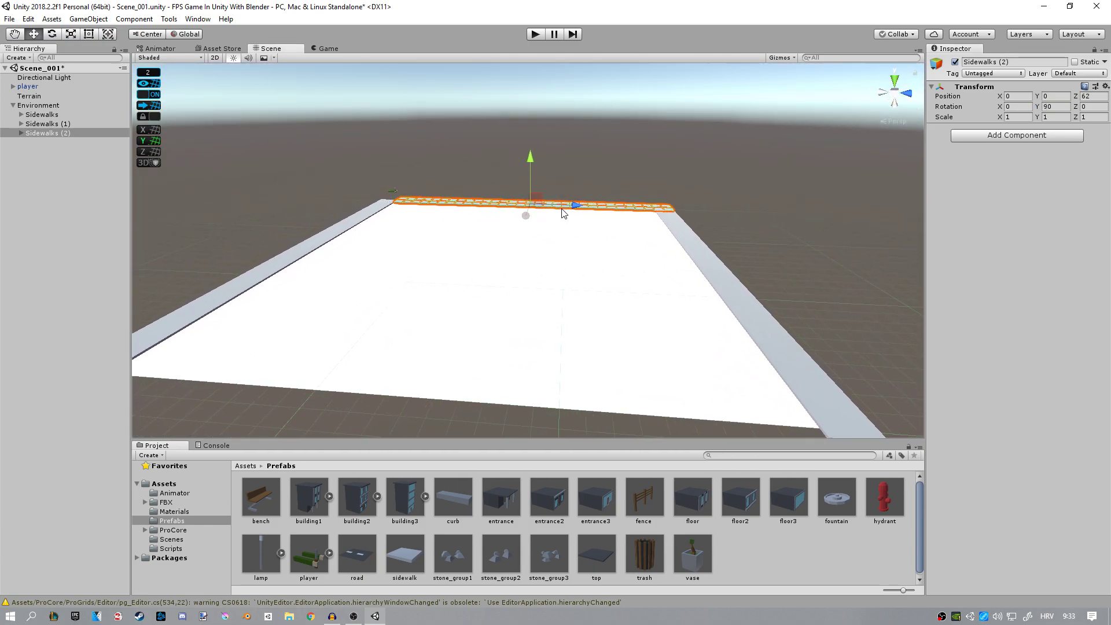
- Duplicate the rotated sidewalk group and place the copy along the remaining open edge of the terrain
{"action": "left_click_drag", "start_coordinate": [565, 214], "coordinate": [502, 283], "text": "alt"}
{"action": "left_click", "coordinate": [41, 136]}
{"action": "key", "text": "ctrl+d"}
- Delete the overlapping sidewalk tiles where the groups meet at the terrain's corners
{"action": "left_click", "coordinate": [792, 375]}
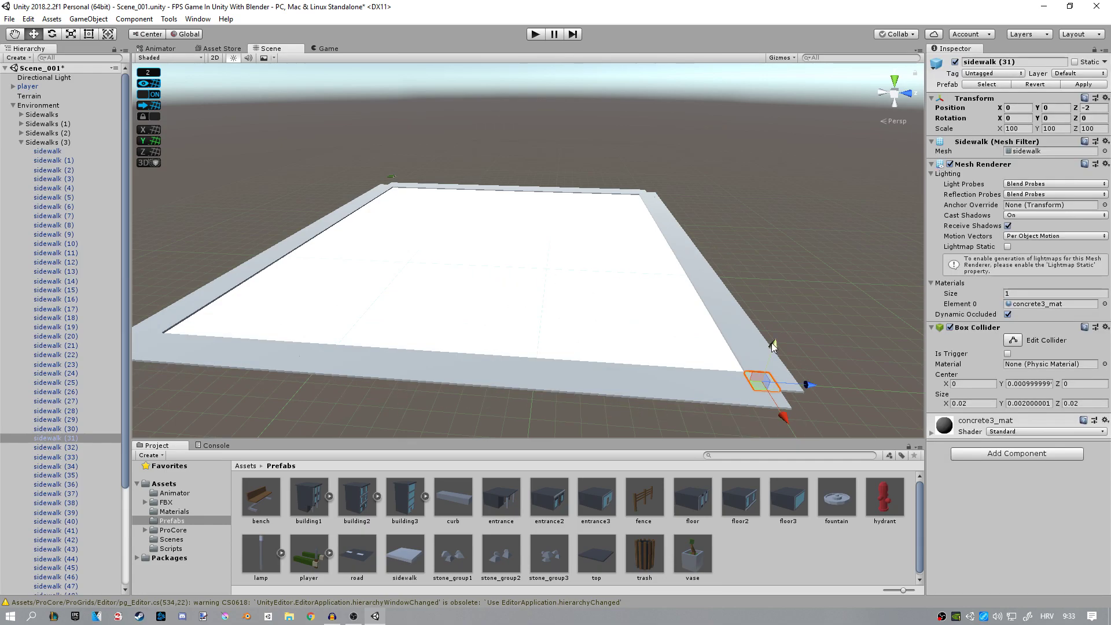
{"action": "right_click_drag", "start_coordinate": [791, 374], "coordinate": [831, 339]}
{"action": "scroll", "coordinate": [832, 340], "scroll_direction": "down", "scroll_amount": 5}
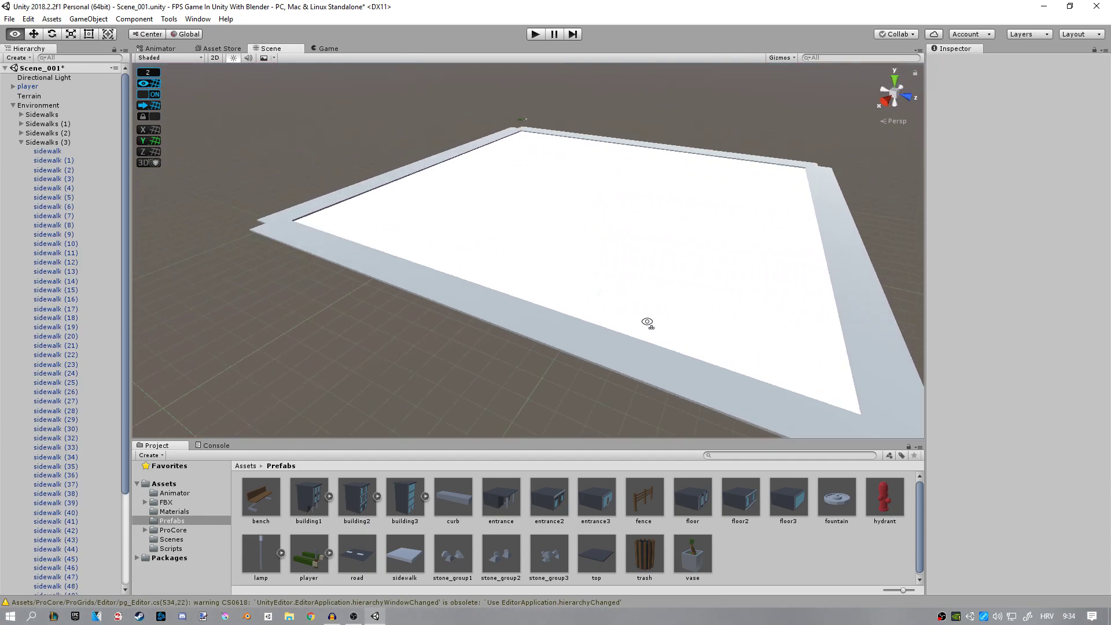
{"action": "left_click", "coordinate": [434, 210]}
{"action": "key", "text": "f"}
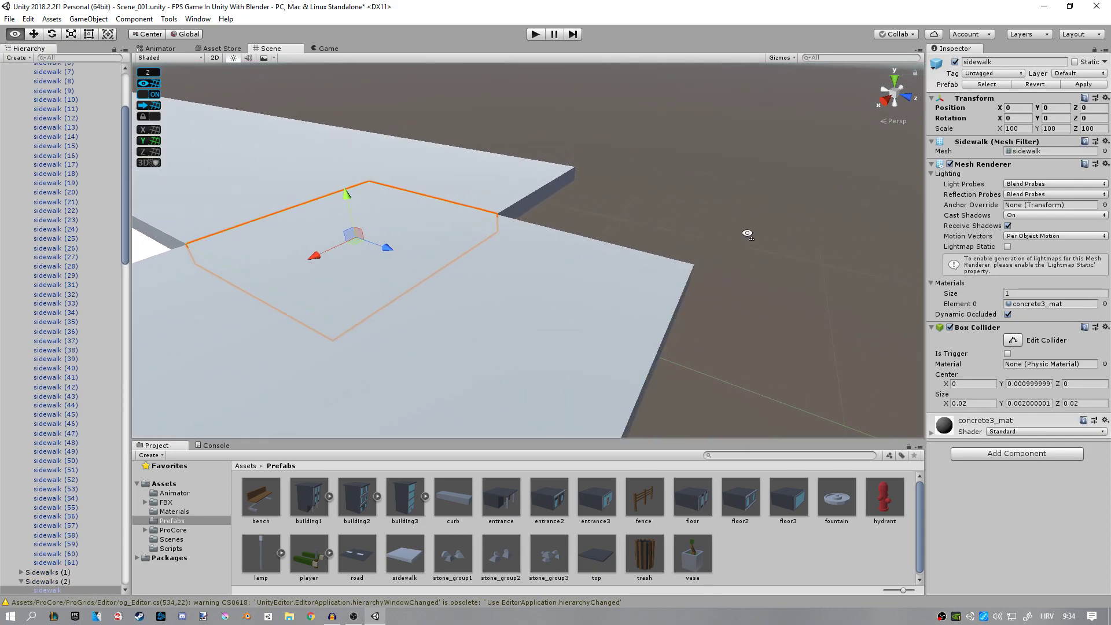
{"action": "left_click", "coordinate": [532, 217]}
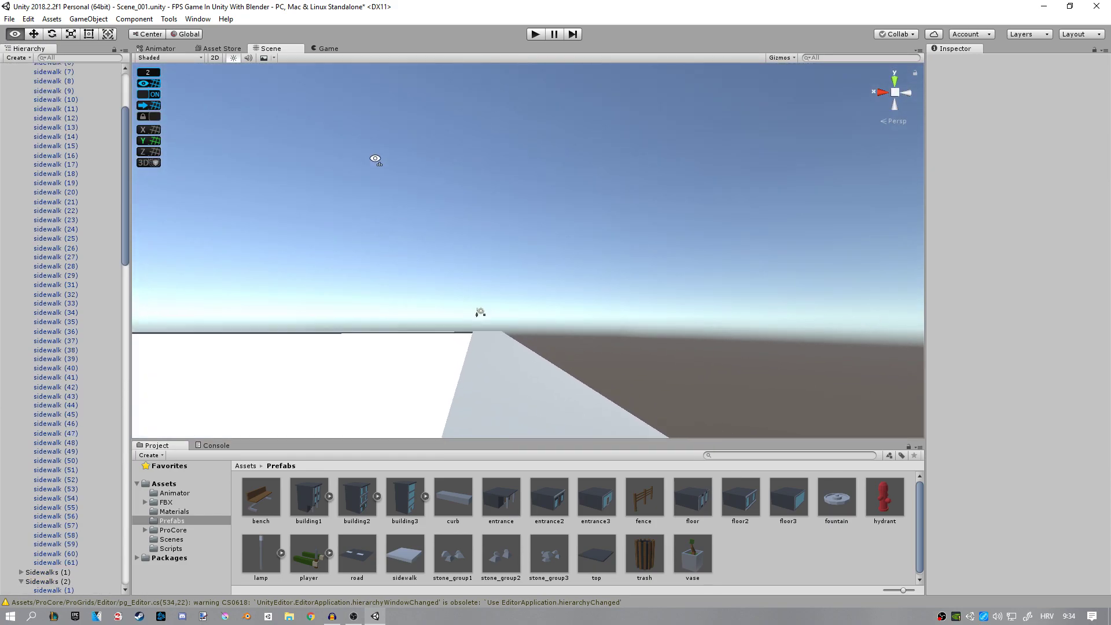